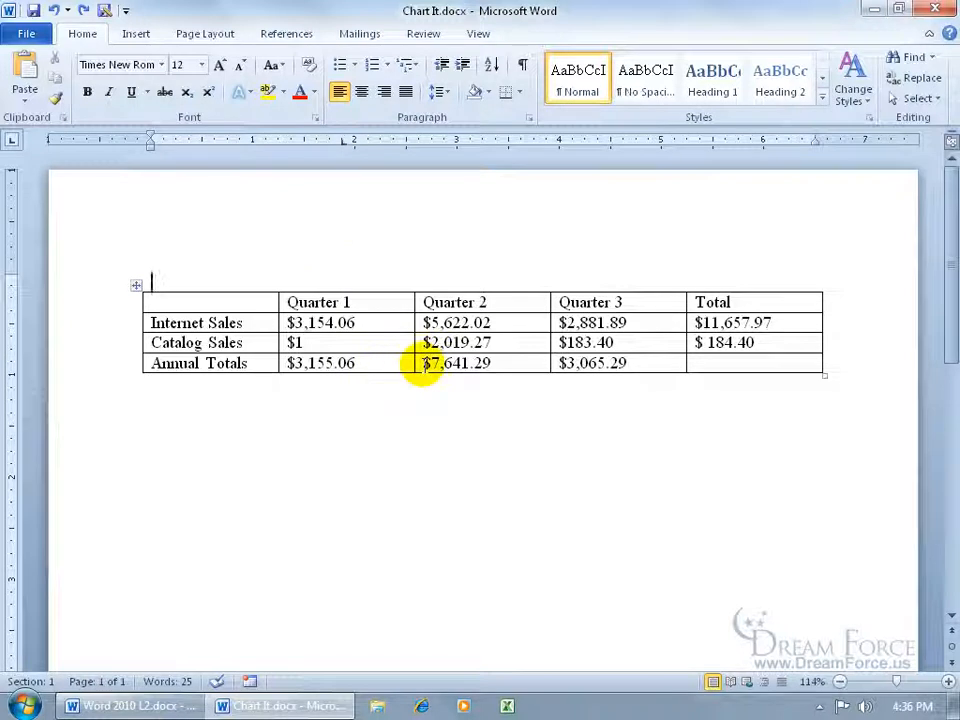
- Insert a Clustered Column chart one blank line below the sales table and close its data sheet
click(268, 397)
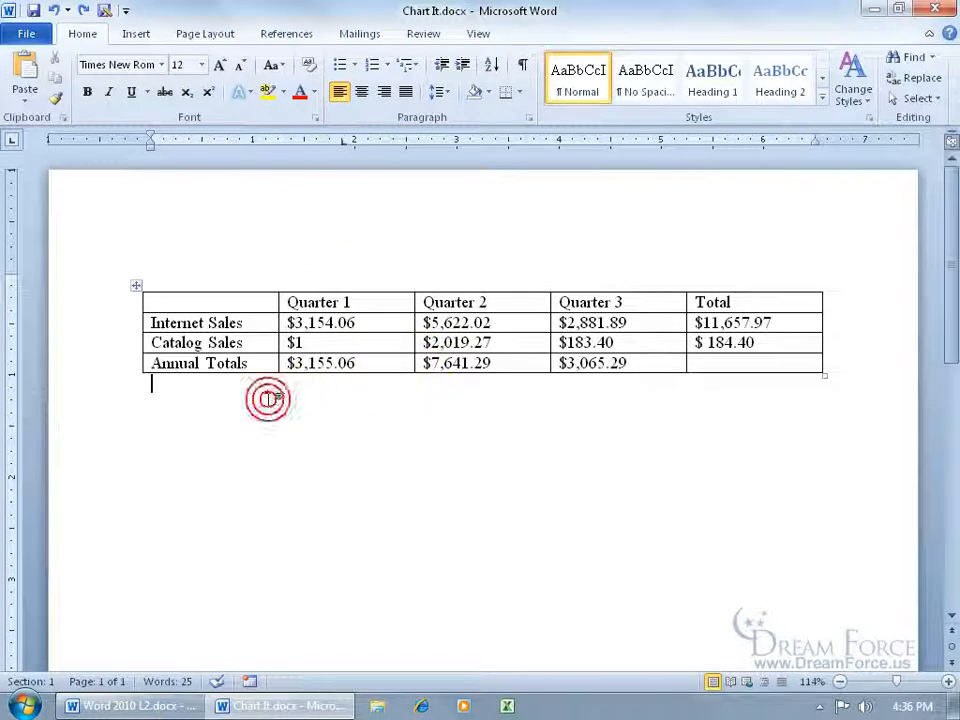
key(Return)
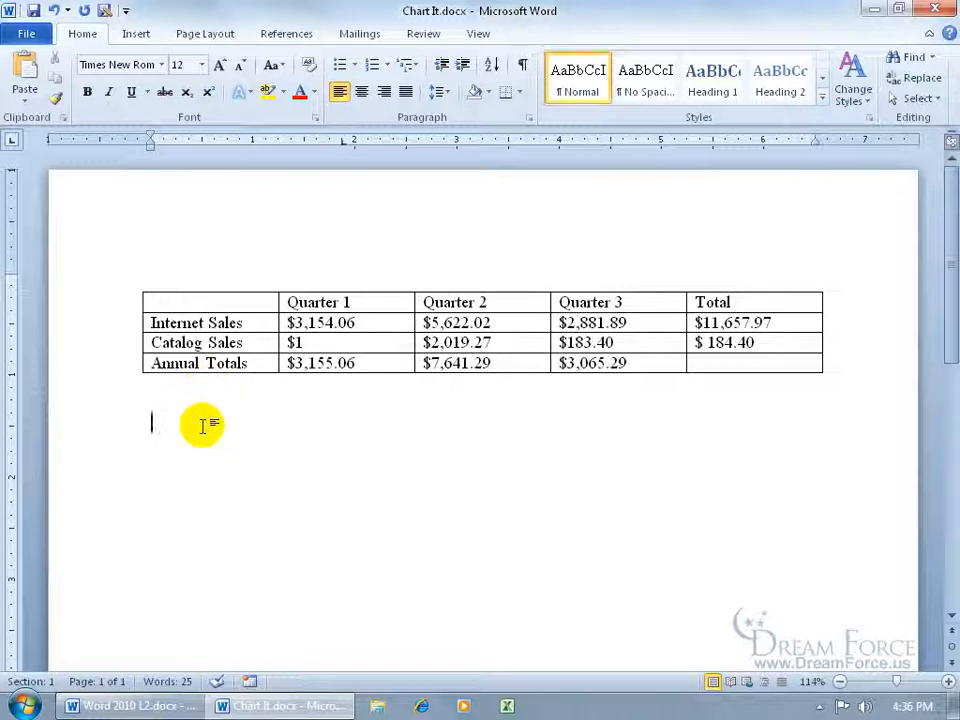
click(136, 33)
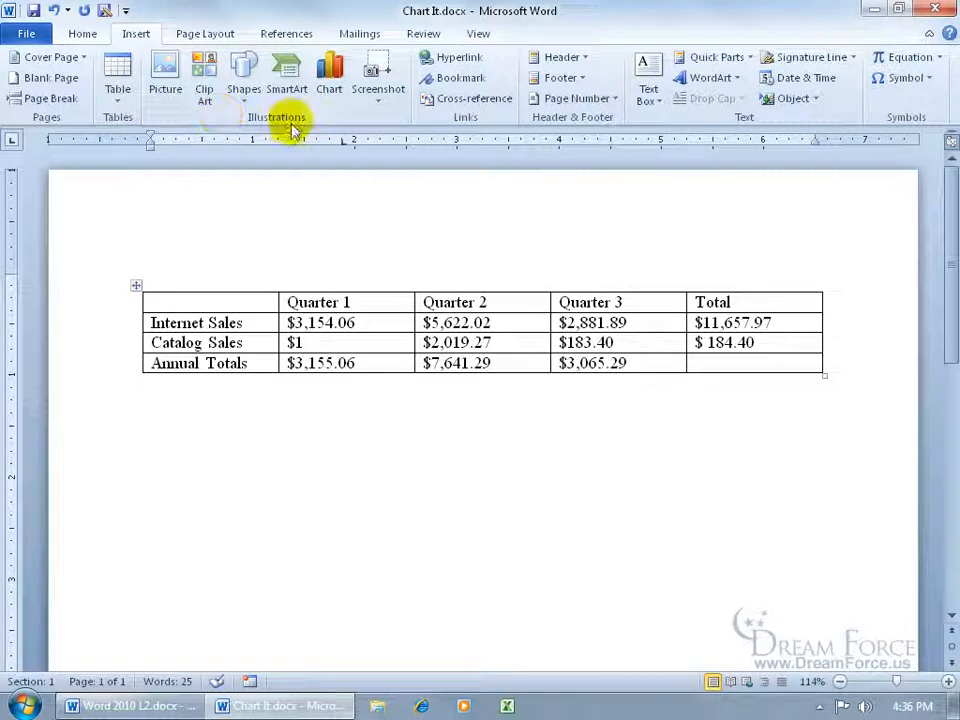
click(329, 88)
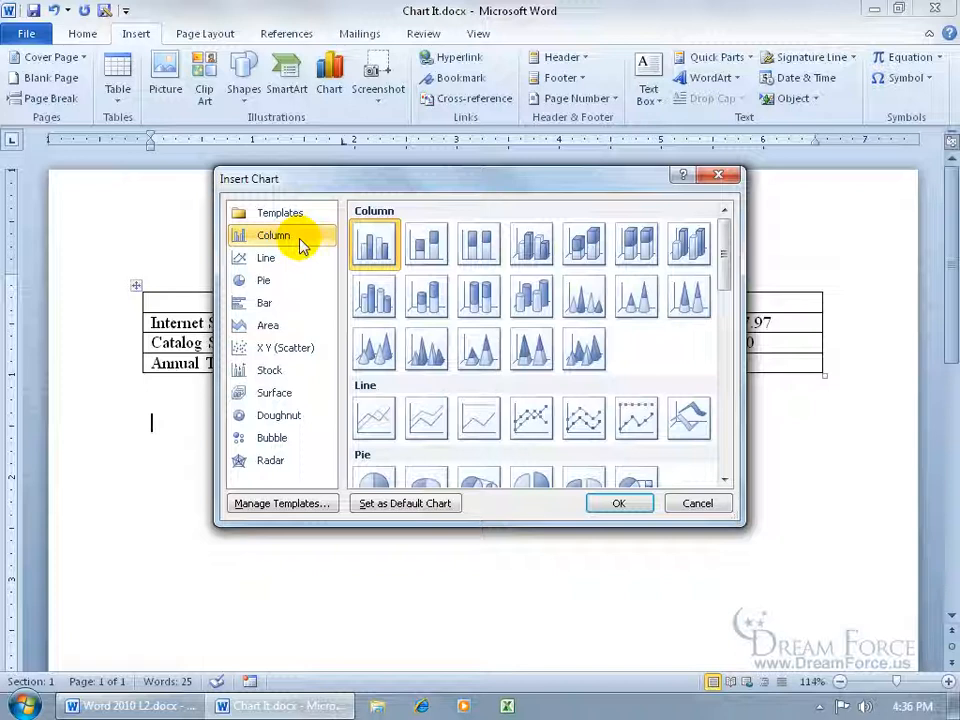
click(264, 283)
click(265, 306)
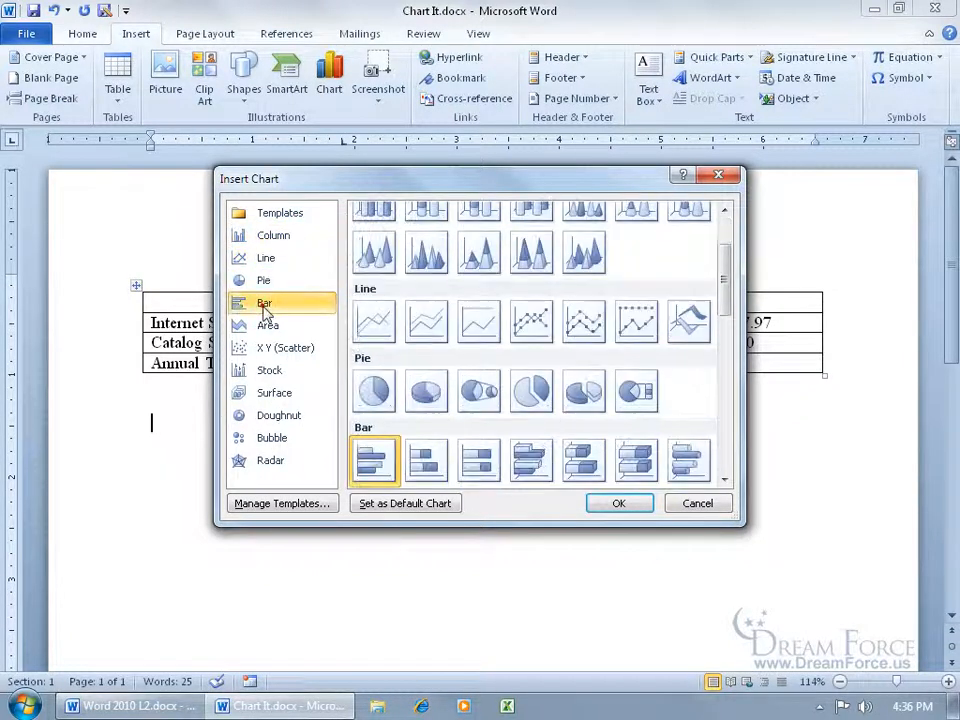
click(282, 238)
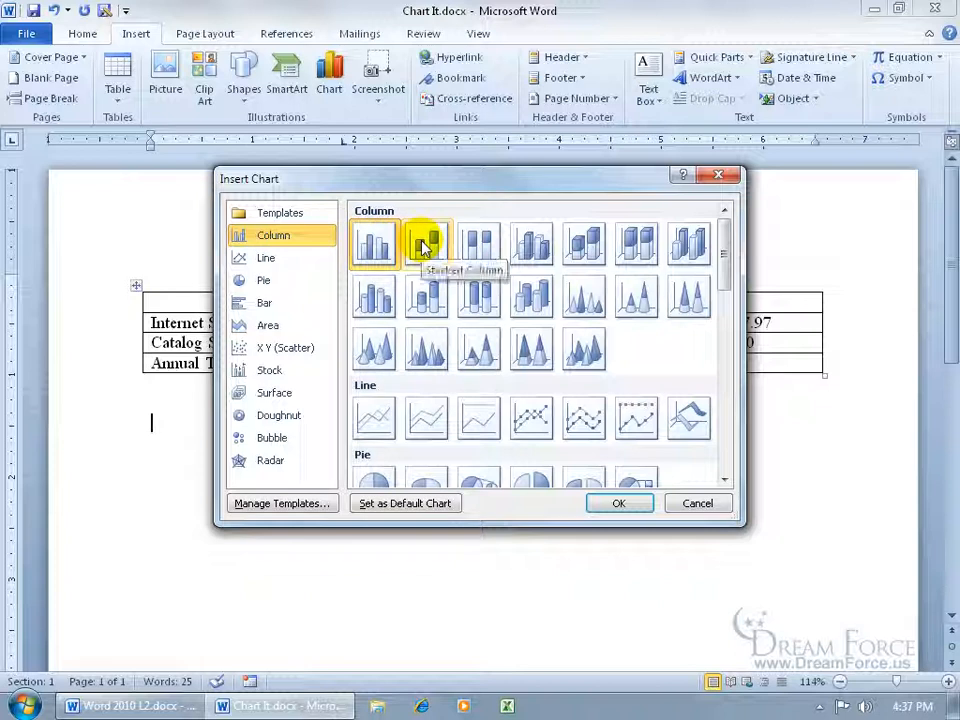
double_click(376, 240)
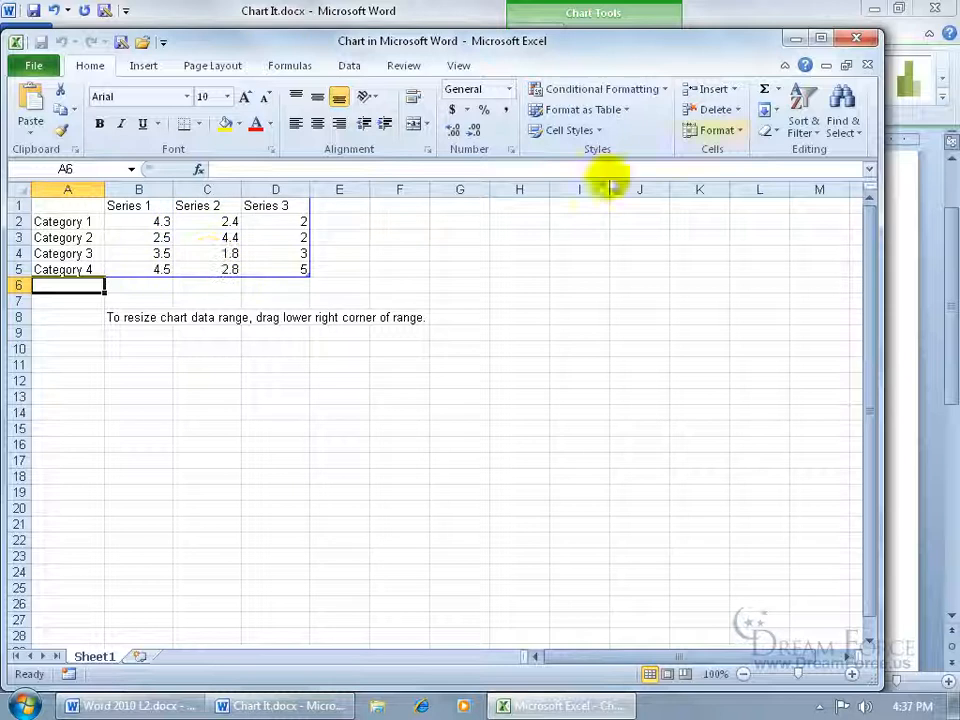
click(856, 38)
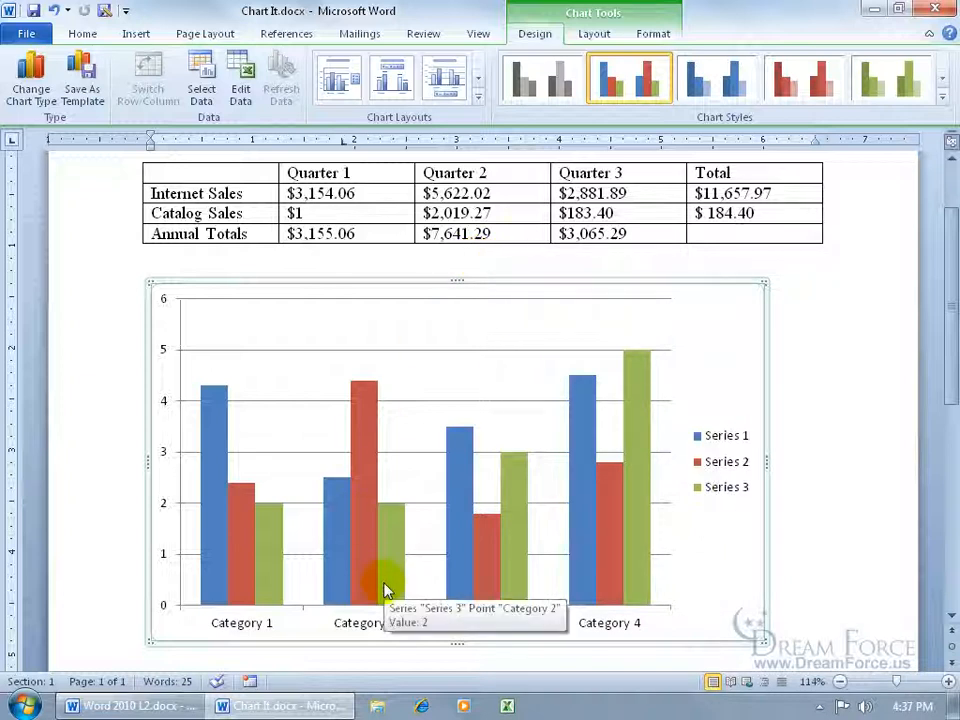
- Edit the chart data, renaming the first two series headers to Qtr 1 and Qtr 2, and close the data sheet
right_click(414, 406)
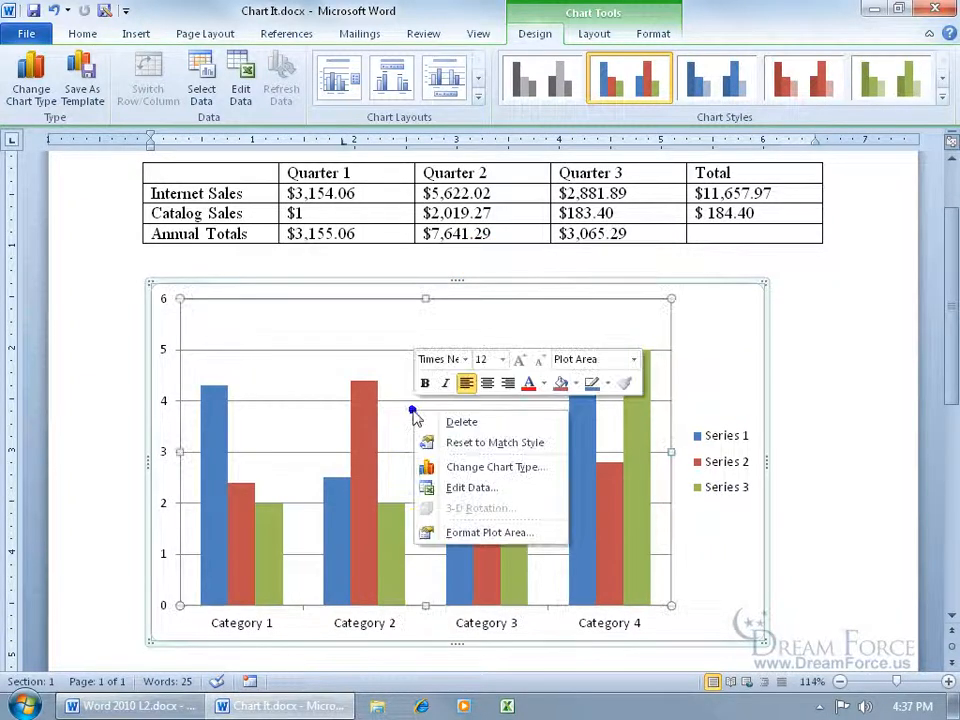
click(461, 489)
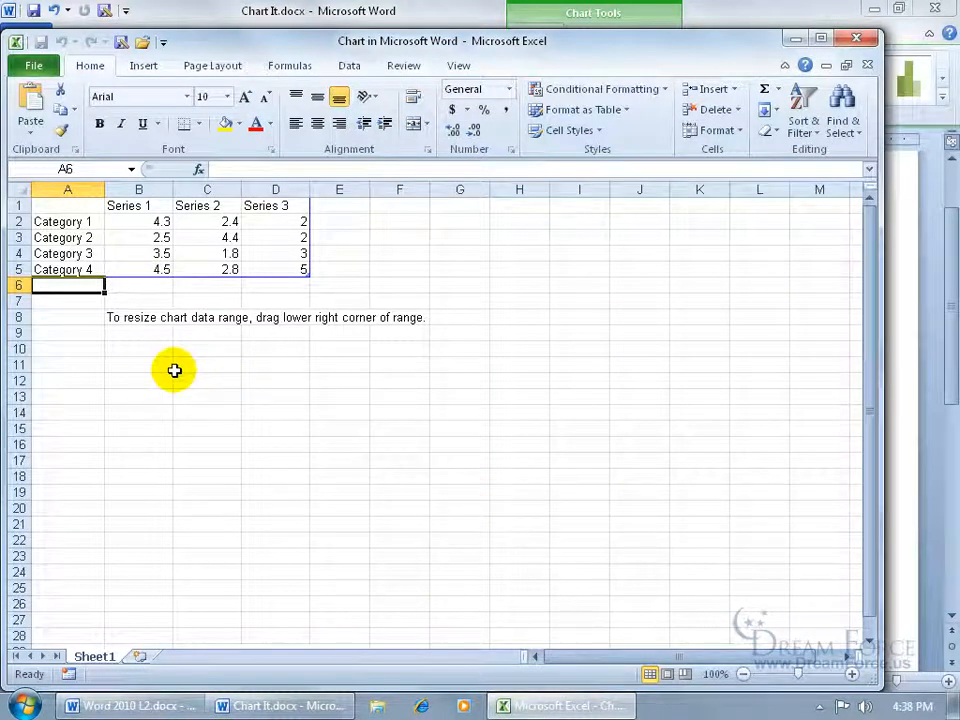
click(133, 205)
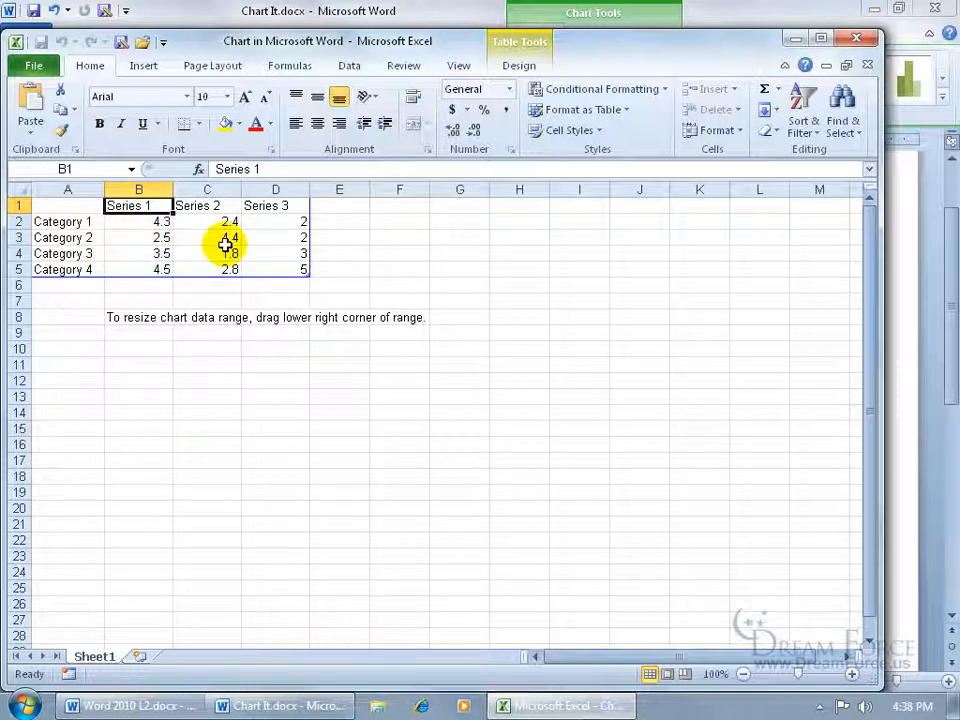
text(Qtr 1)
key(Tab)
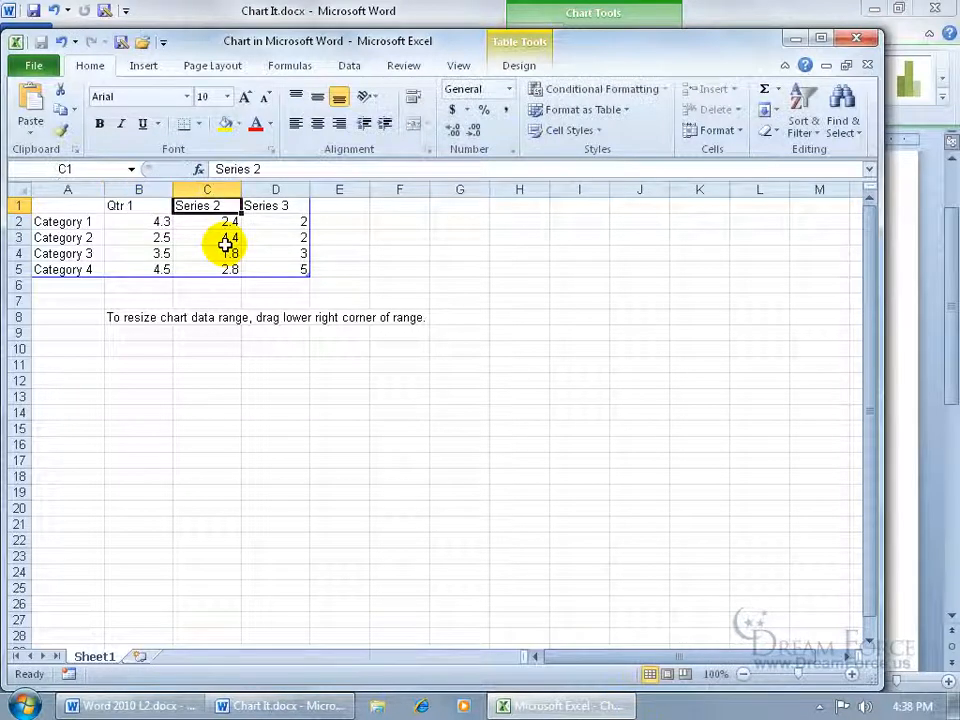
text(Qtr 2)
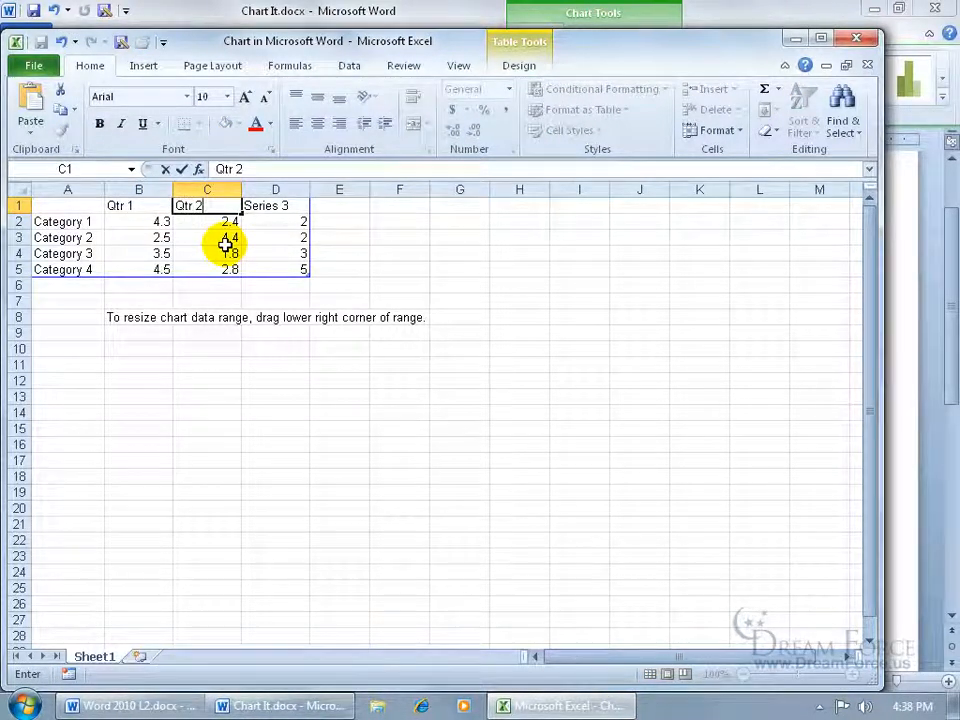
key(Tab)
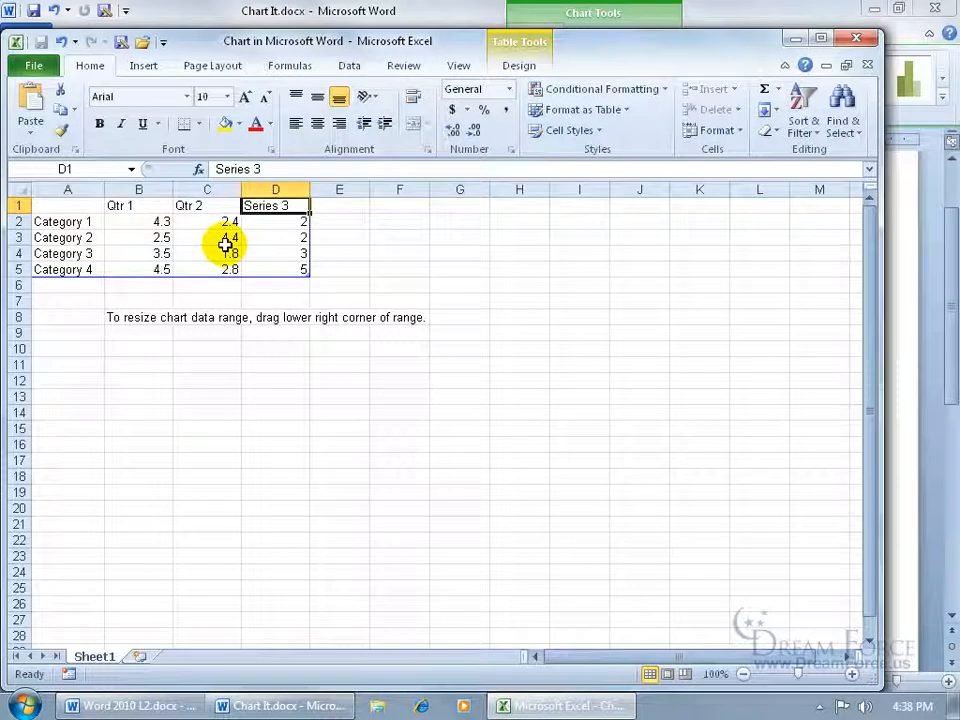
click(866, 66)
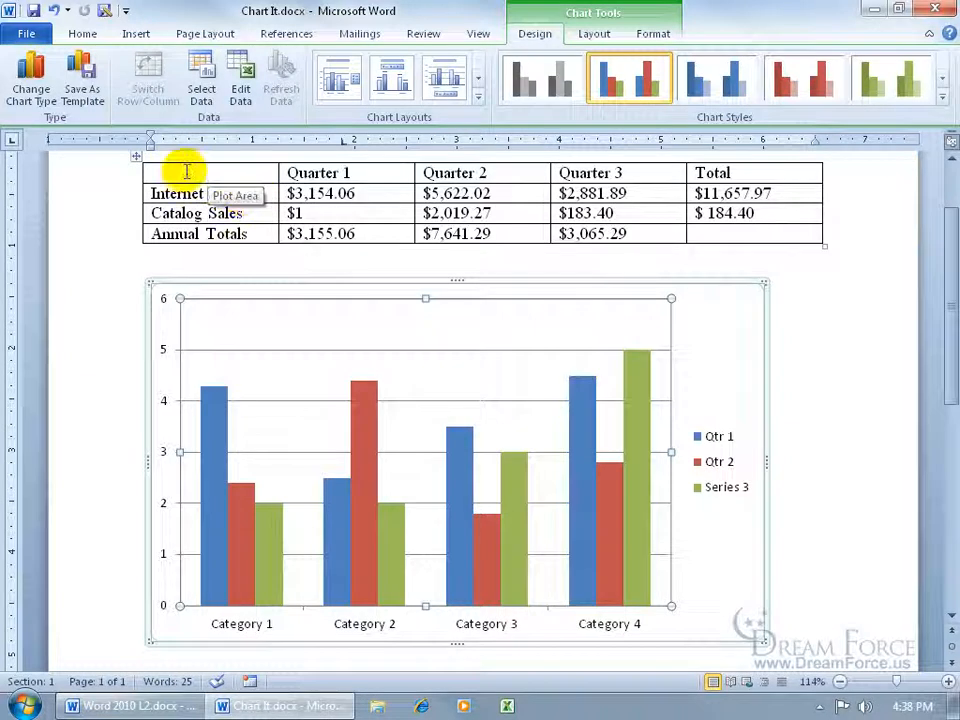
- Copy the whole sales table into the chart's data sheet starting at cell A1 and autofit the Total column
drag(165, 170, 731, 231)
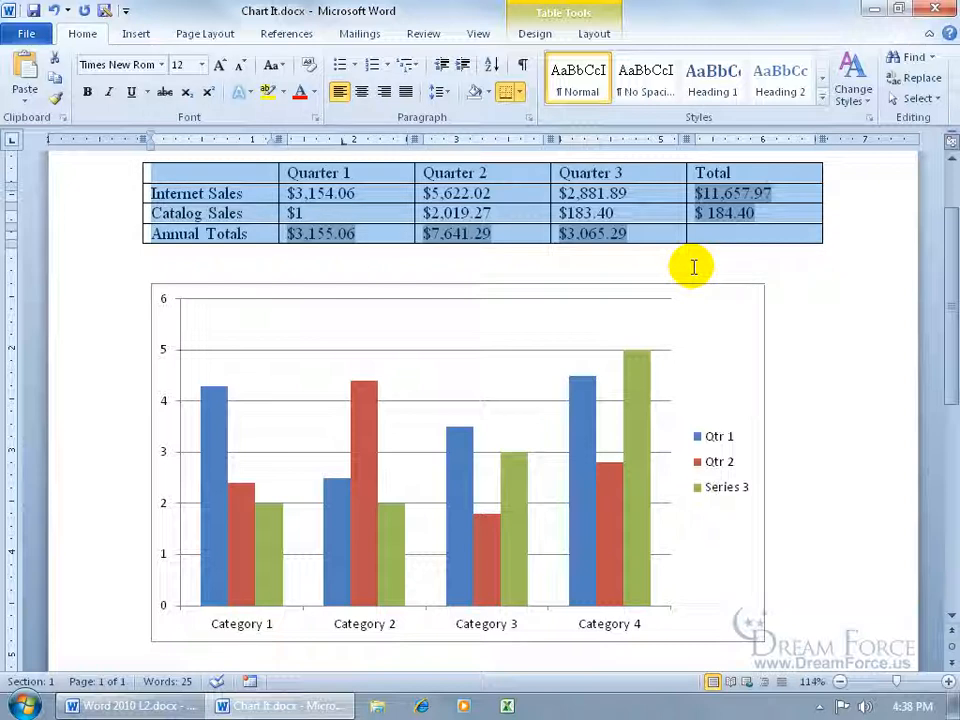
right_click(476, 404)
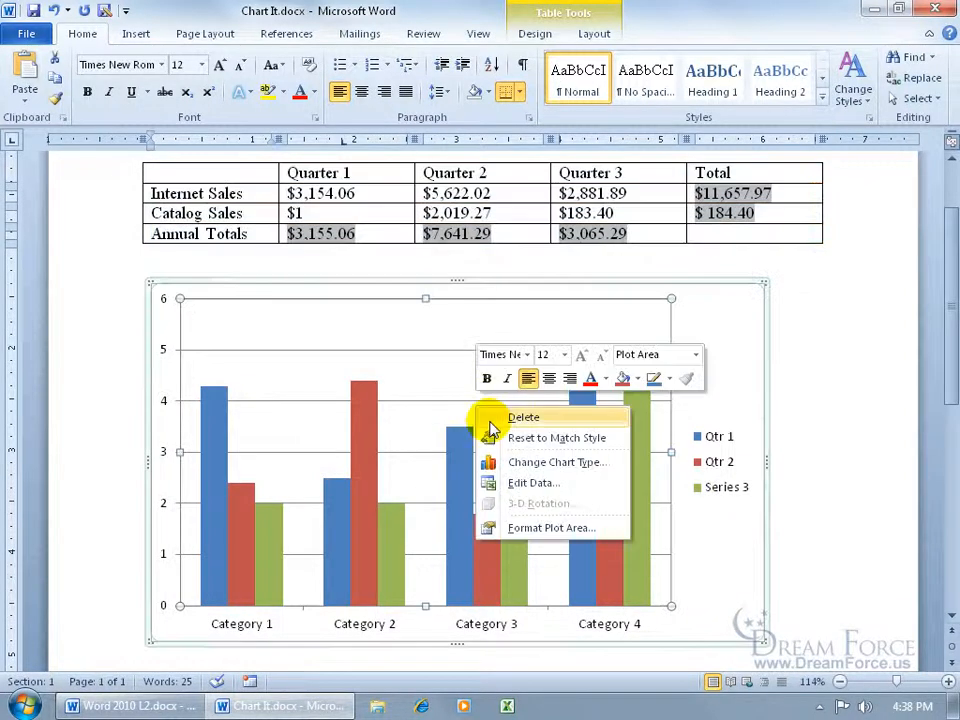
click(525, 485)
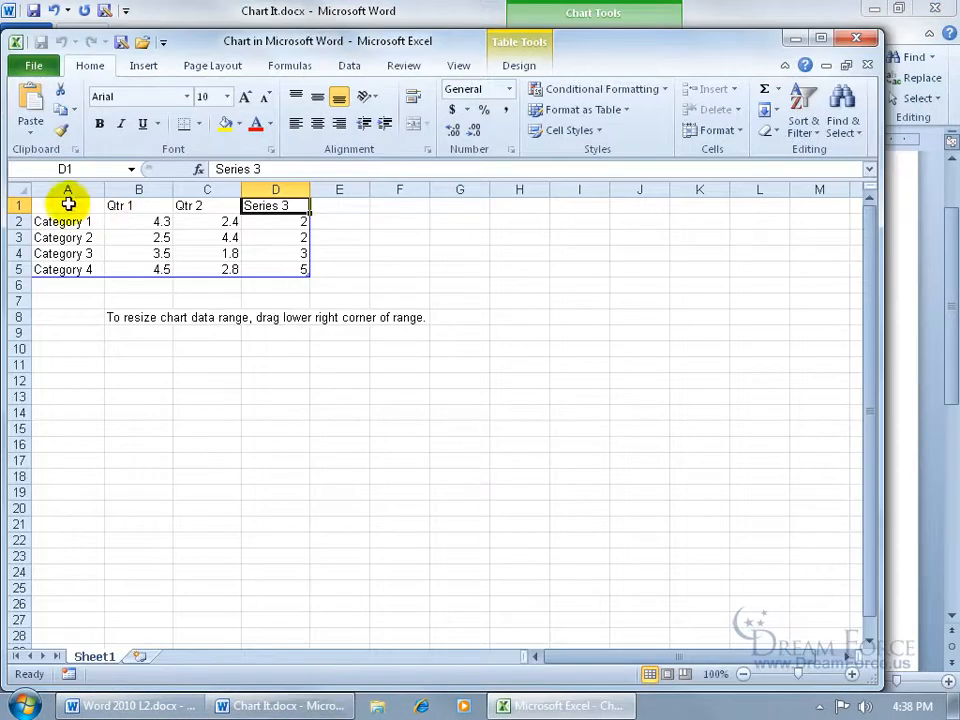
click(66, 206)
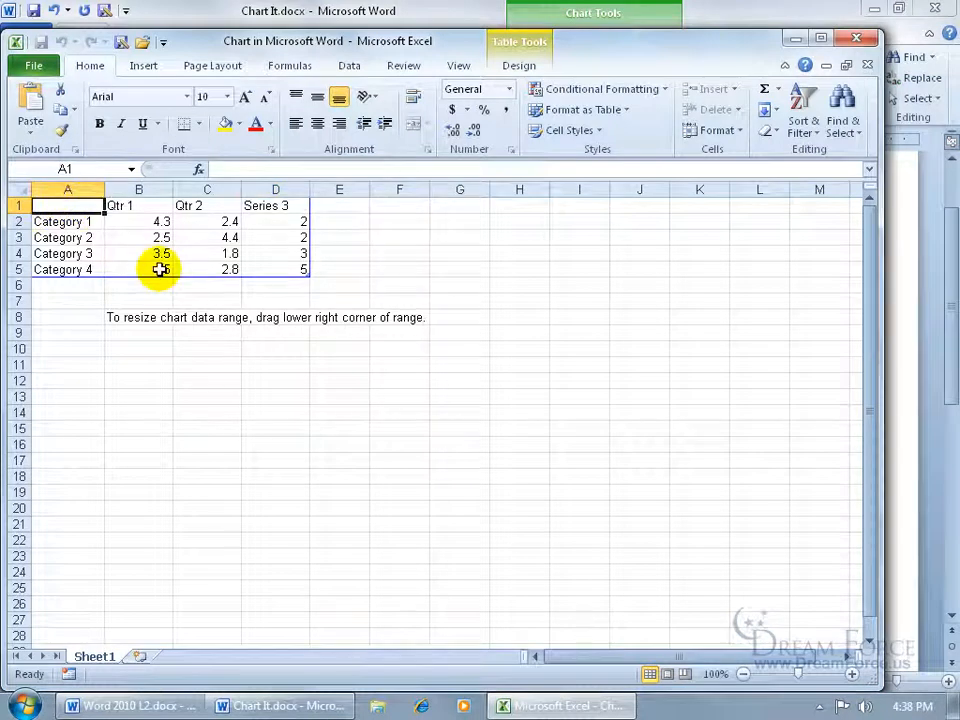
text(Column1	Quarter 1	Quarter 2	Quarter 3	Total Internet Sales	$3,154.06	$5,622.02	$2,881.89	####### Catalog Sales	$1.00	$2,019.27	$183.40	$184.40 Annual Totals	$3,155.06	$7,641.29	$3,065.29)
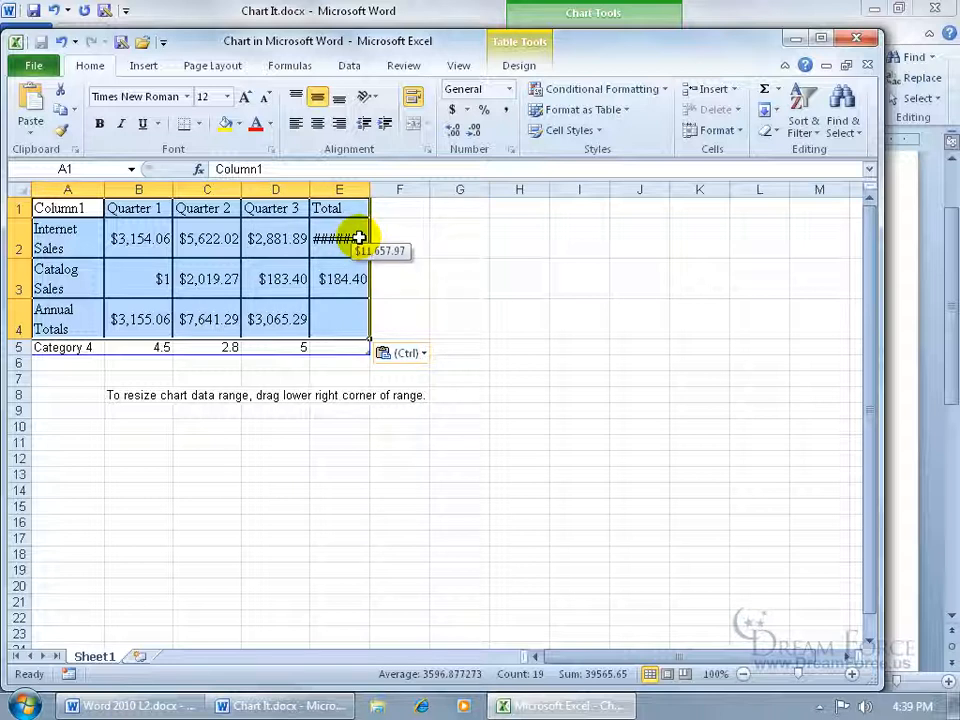
double_click(370, 189)
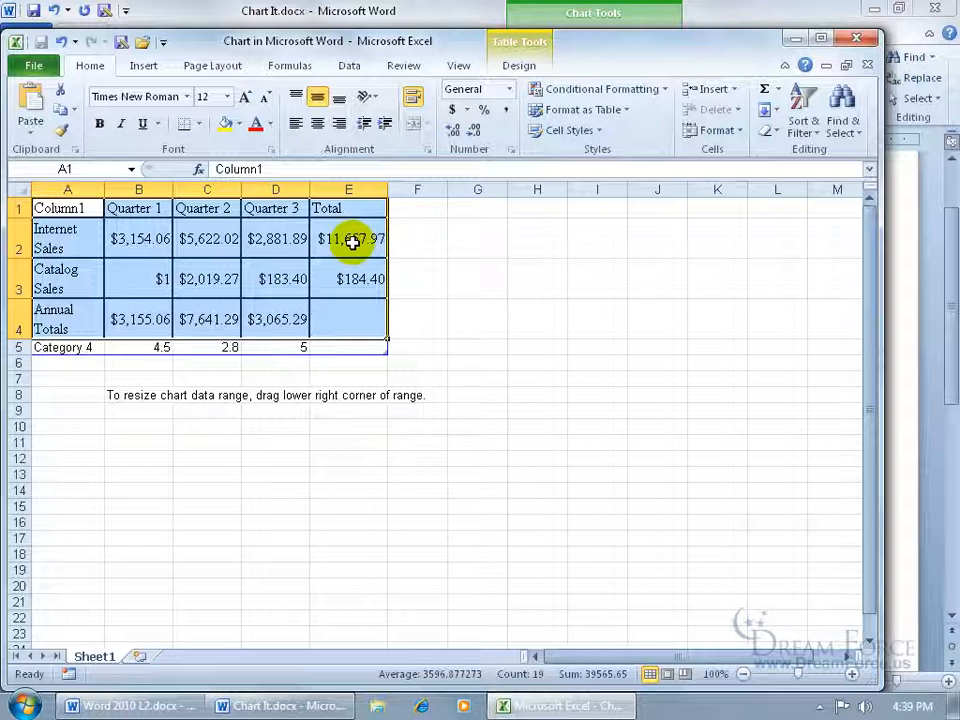
click(856, 38)
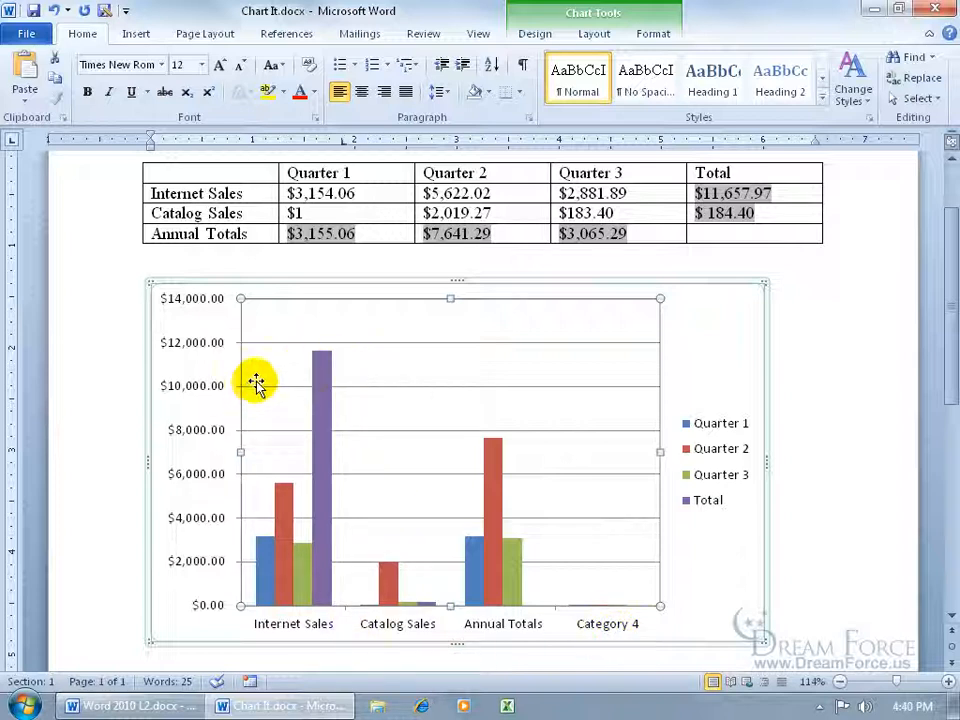
- Reopen the chart data and clear the leftover Category 4 row, cells A5 to E5
right_click(414, 397)
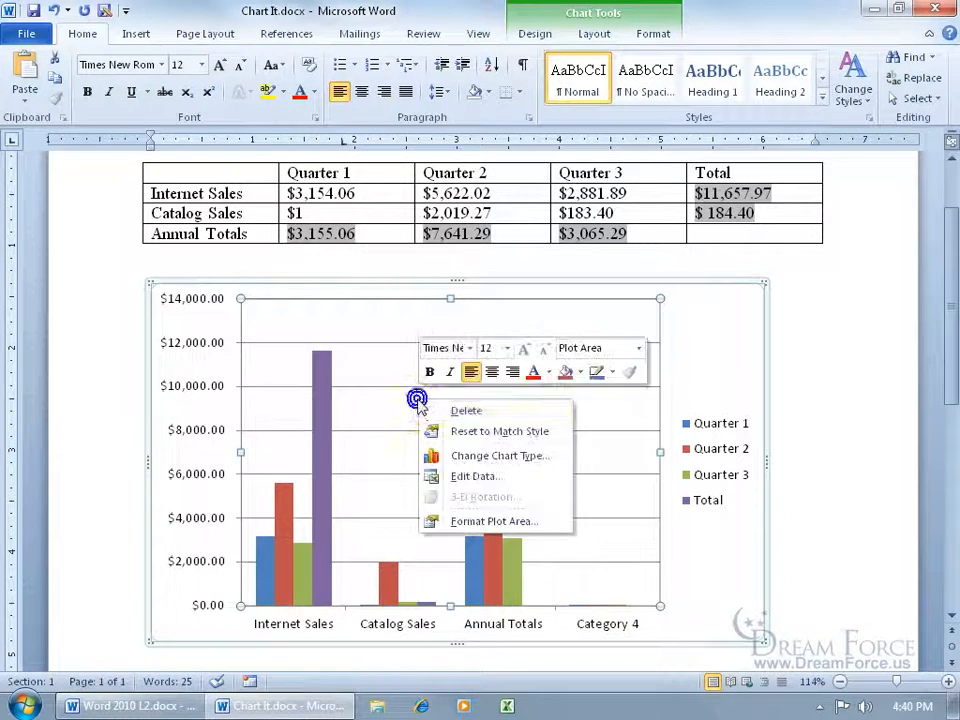
click(461, 473)
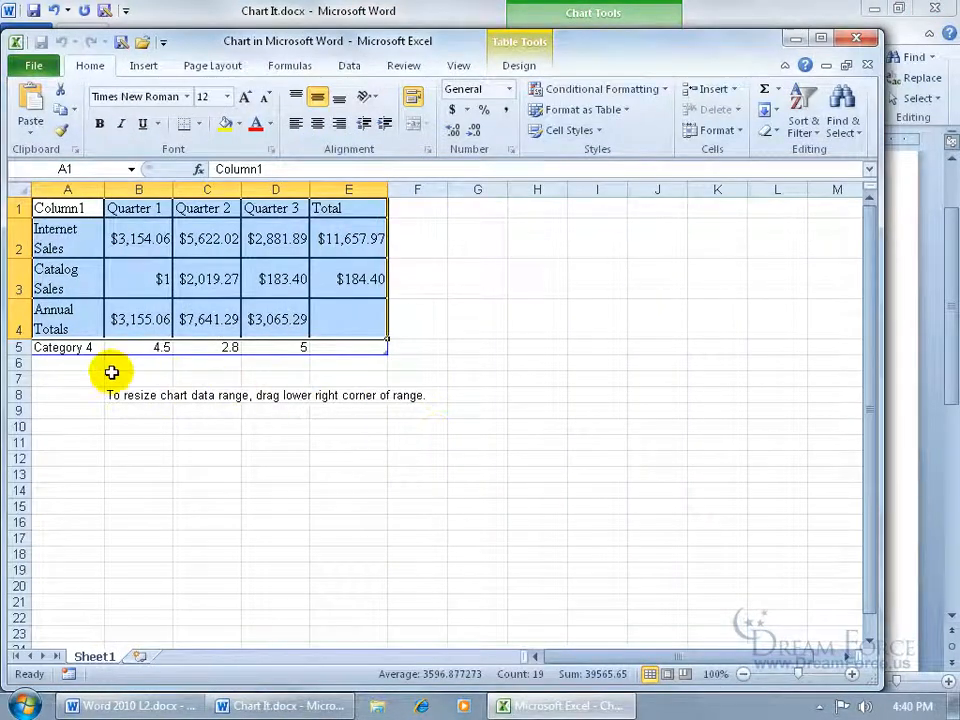
drag(64, 348, 328, 346)
key(Delete)
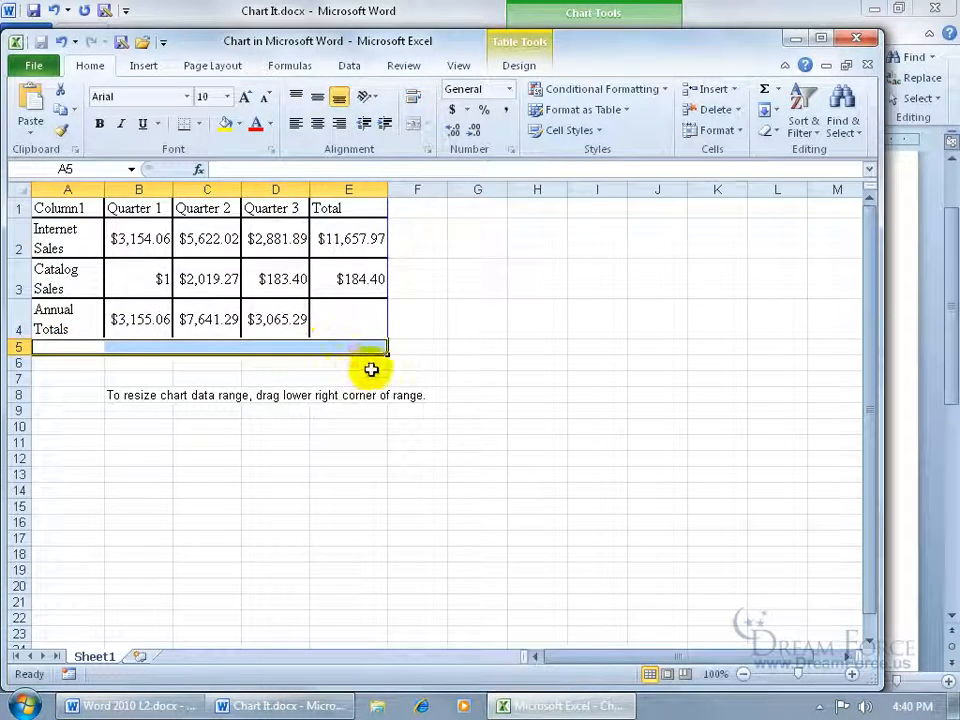
click(452, 368)
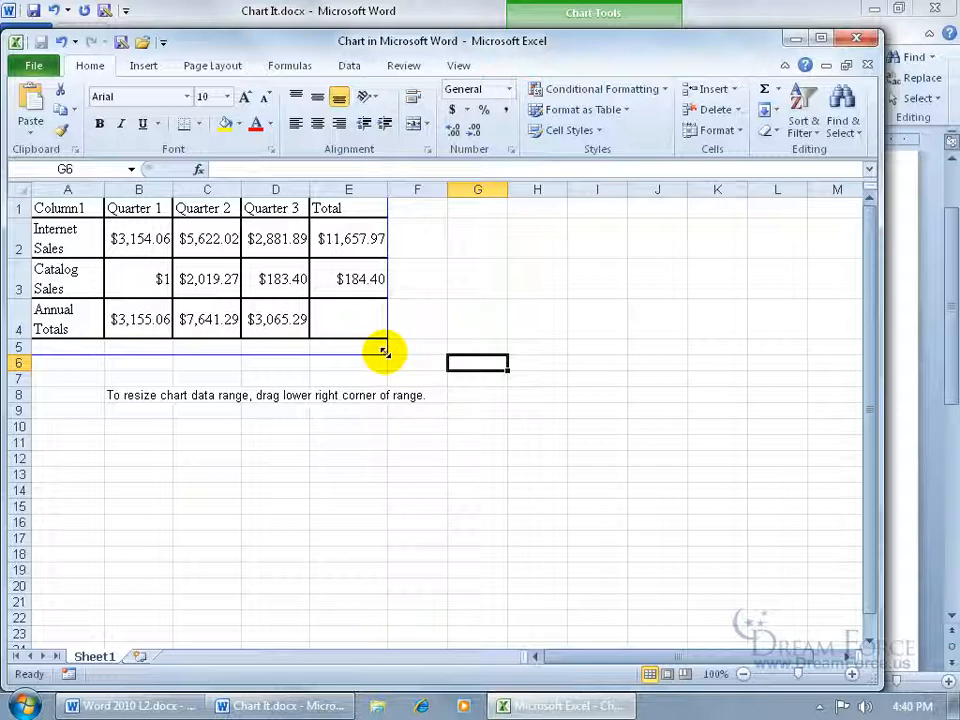
- Resize the chart data range to end at cell E4, excluding the empty row, and close the data sheet
drag(384, 349, 387, 337)
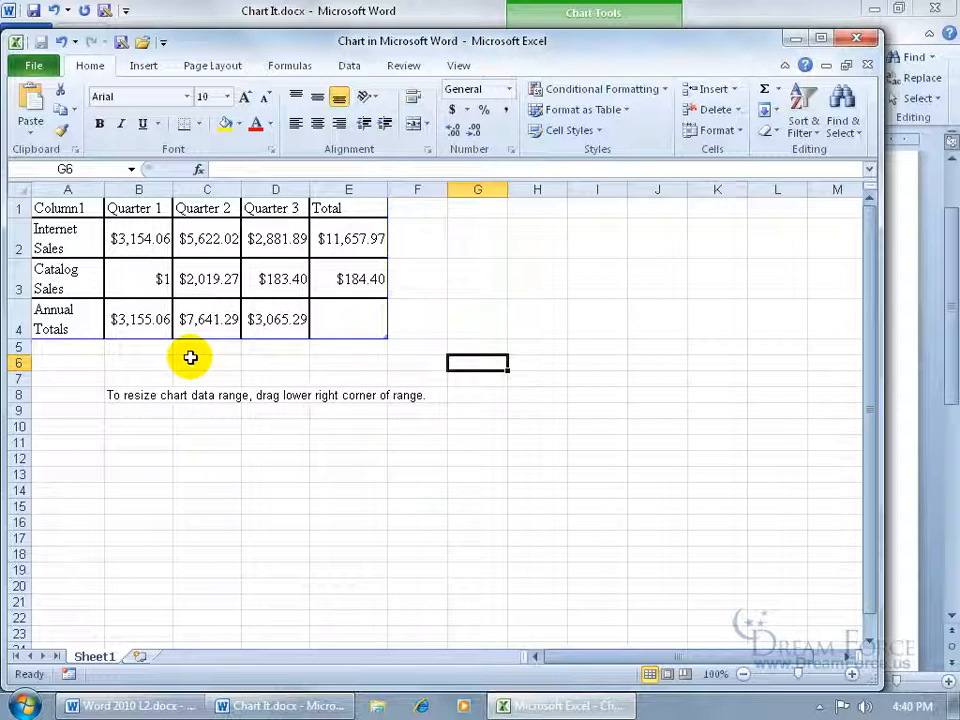
mouse_move(384, 338)
mouse_down()
mouse_move(382, 369)
mouse_move(375, 364)
mouse_move(494, 359)
mouse_up()
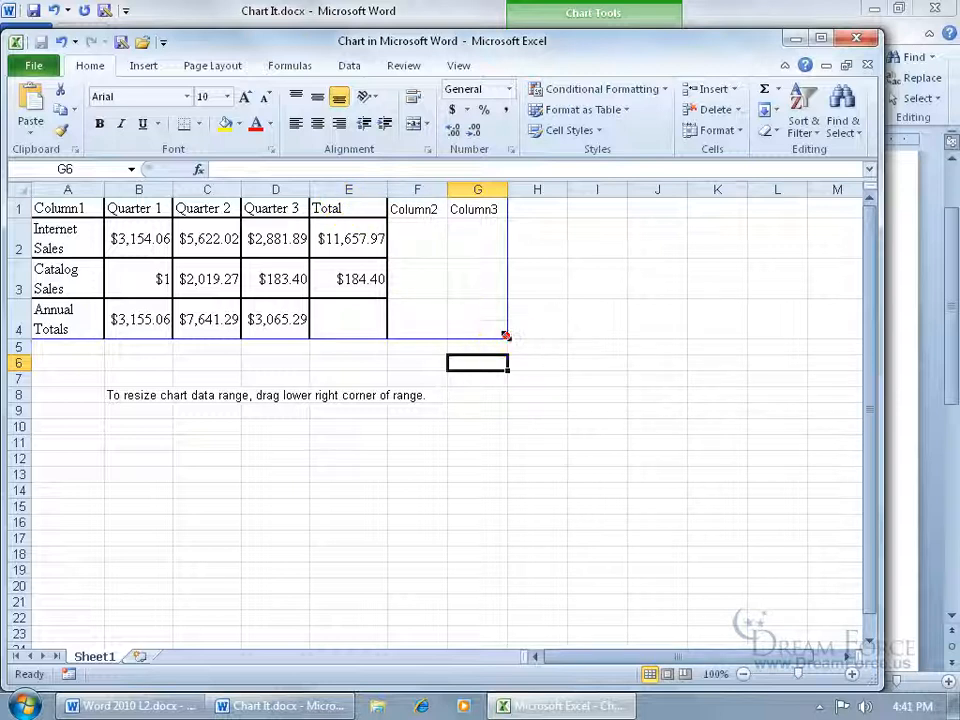
mouse_move(504, 333)
mouse_down()
mouse_move(395, 333)
mouse_move(396, 343)
mouse_up()
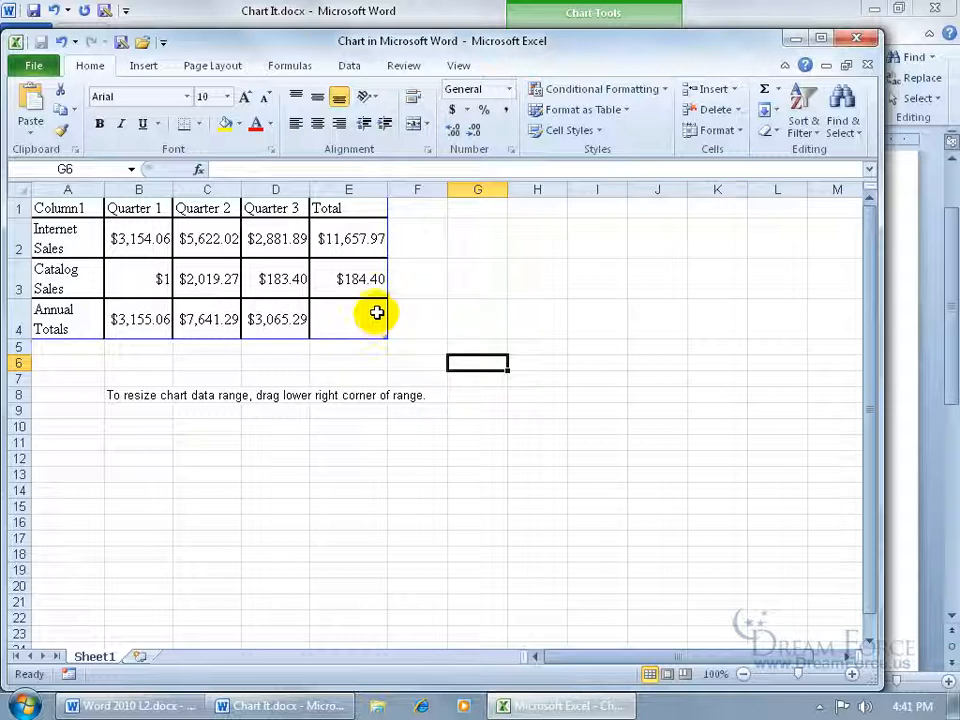
click(860, 65)
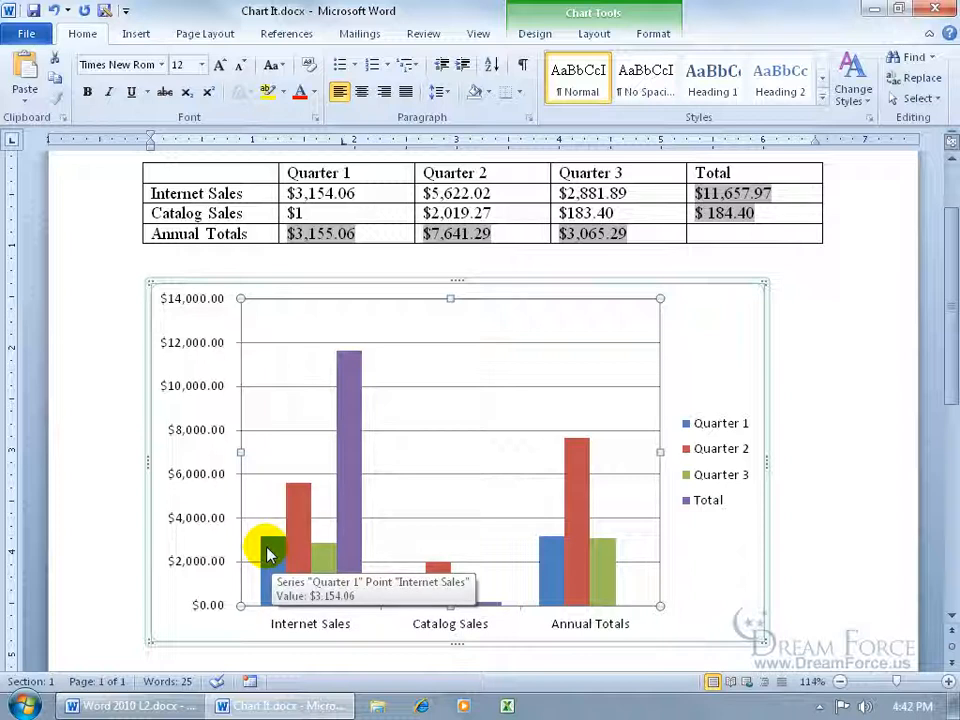
- Change the chart type to Clustered Bar and widen the chart past the table's right edge to spread out its axis labels
right_click(468, 485)
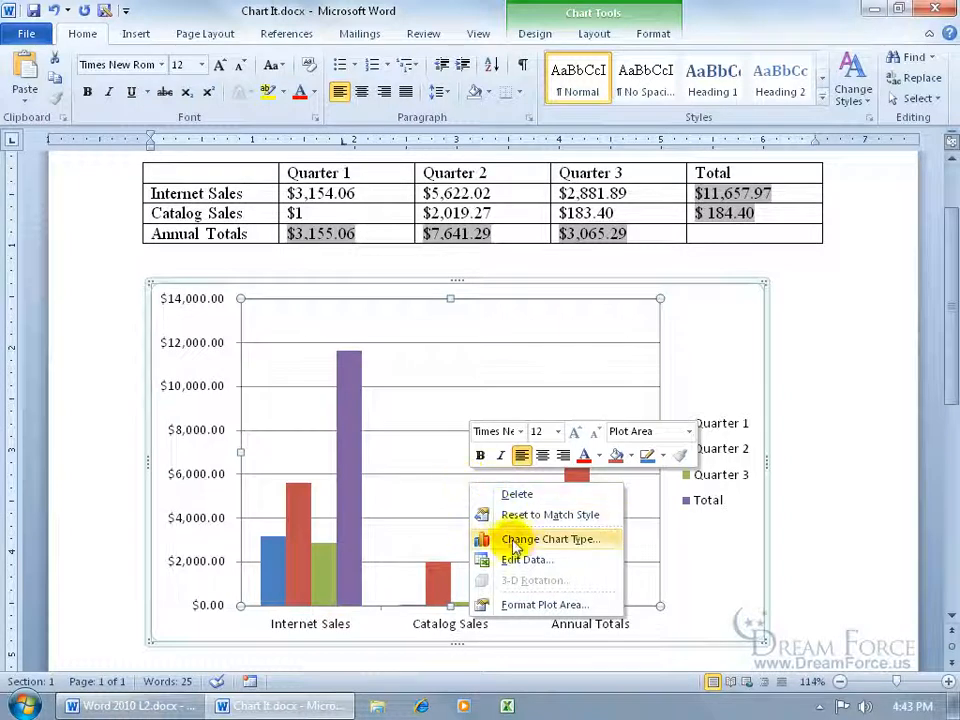
click(550, 540)
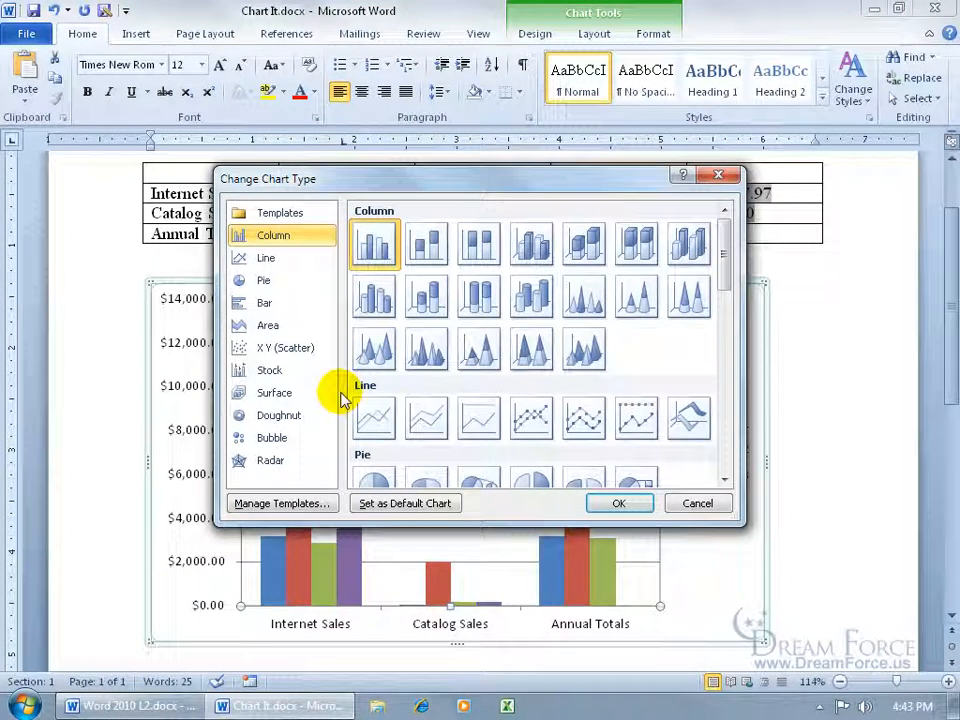
click(268, 303)
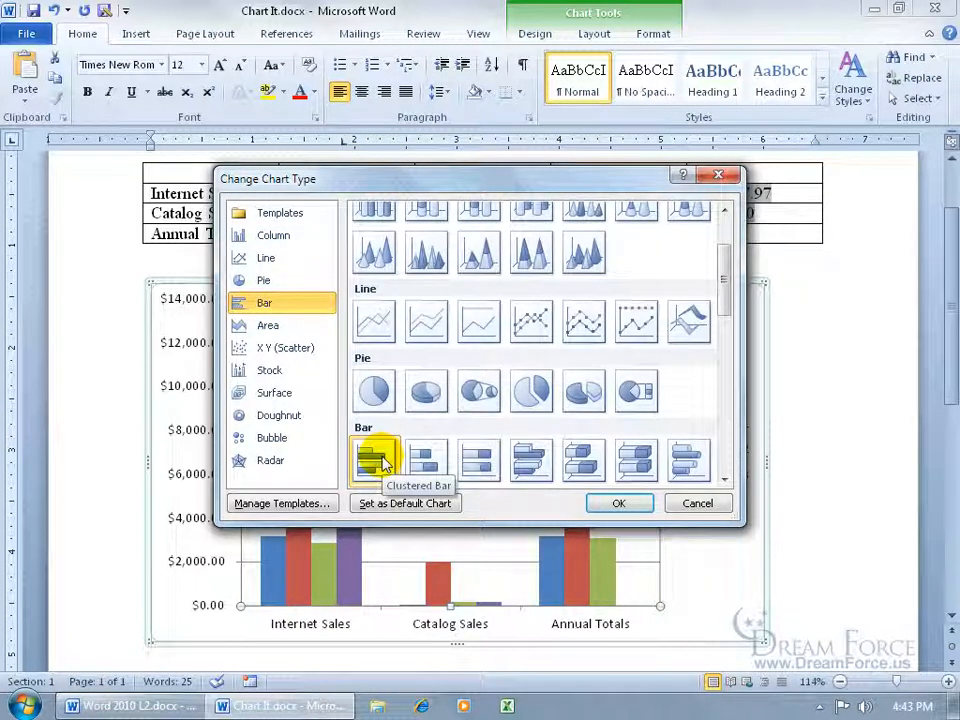
double_click(381, 460)
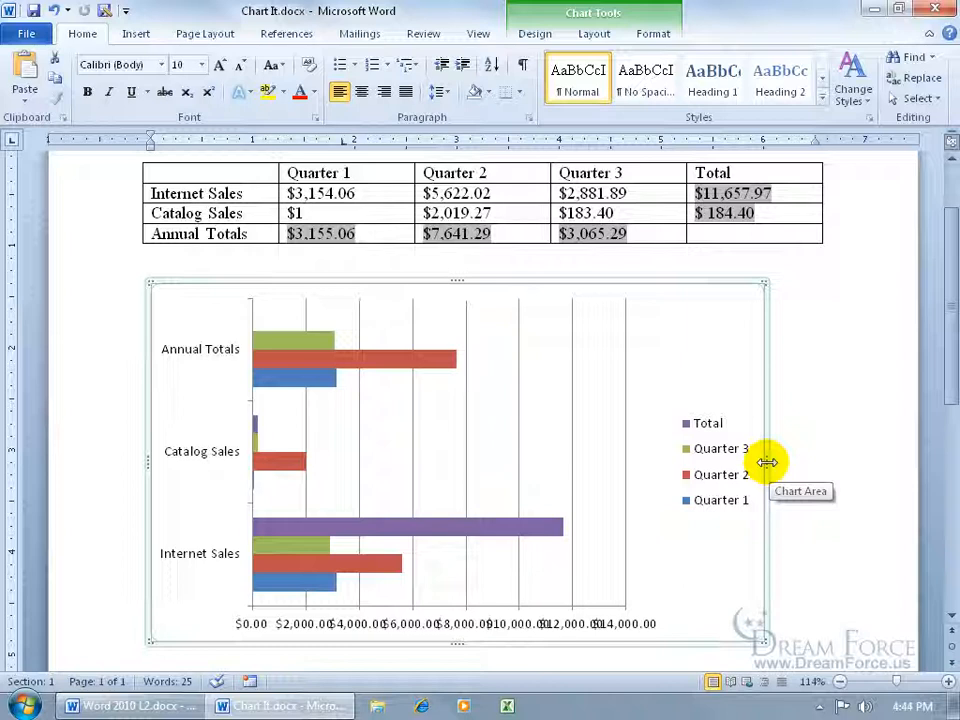
drag(766, 461, 873, 461)
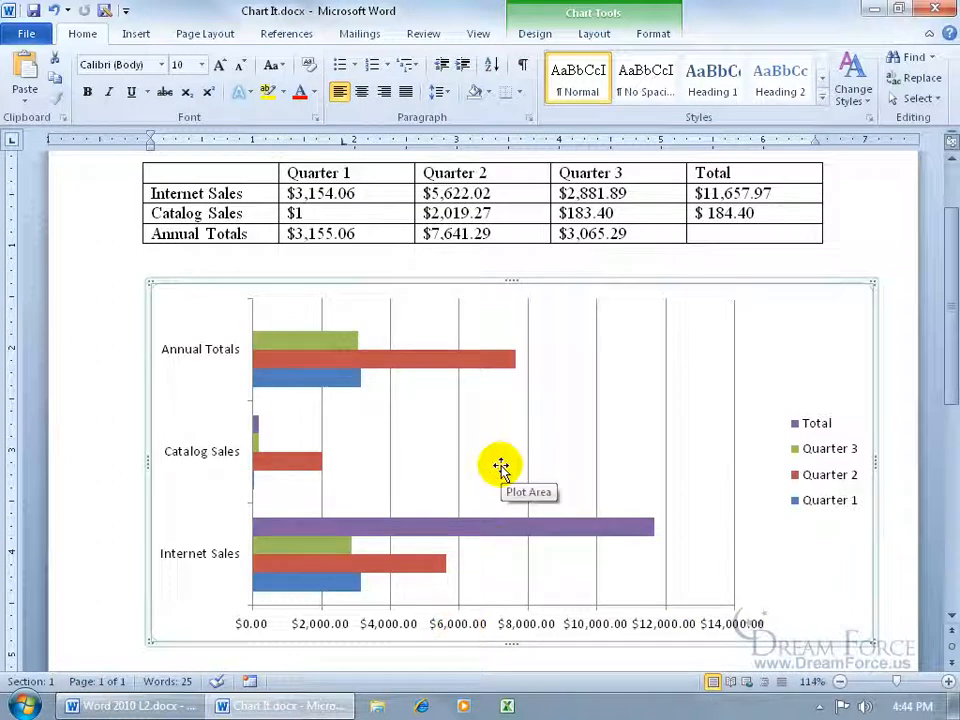
- Undo the chart's widening and the change to the Clustered Bar type
click(54, 11)
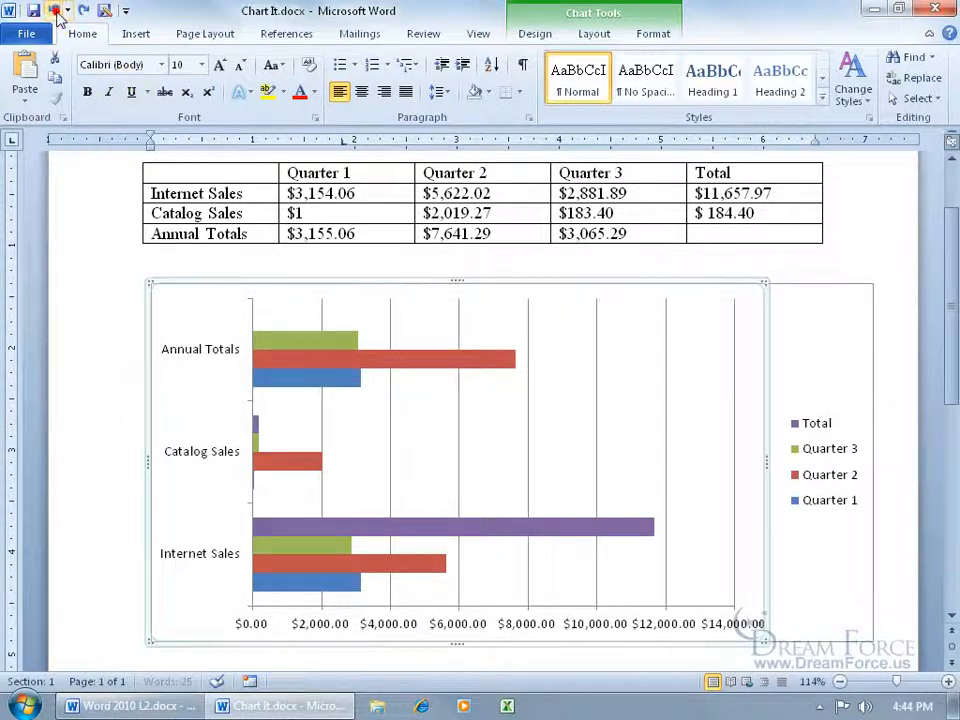
click(54, 11)
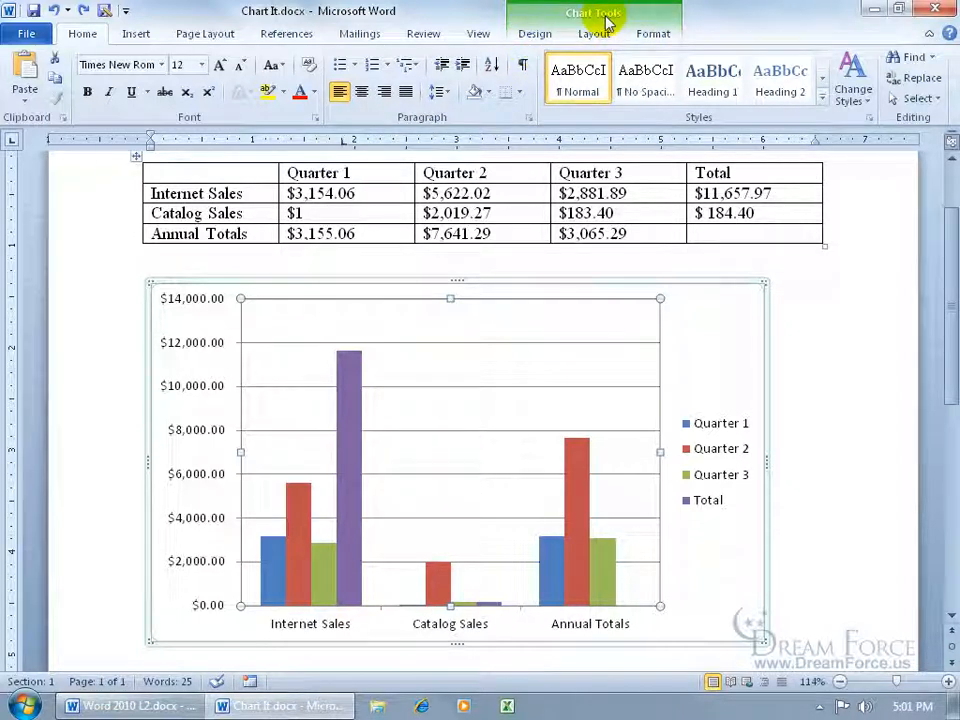
click(535, 33)
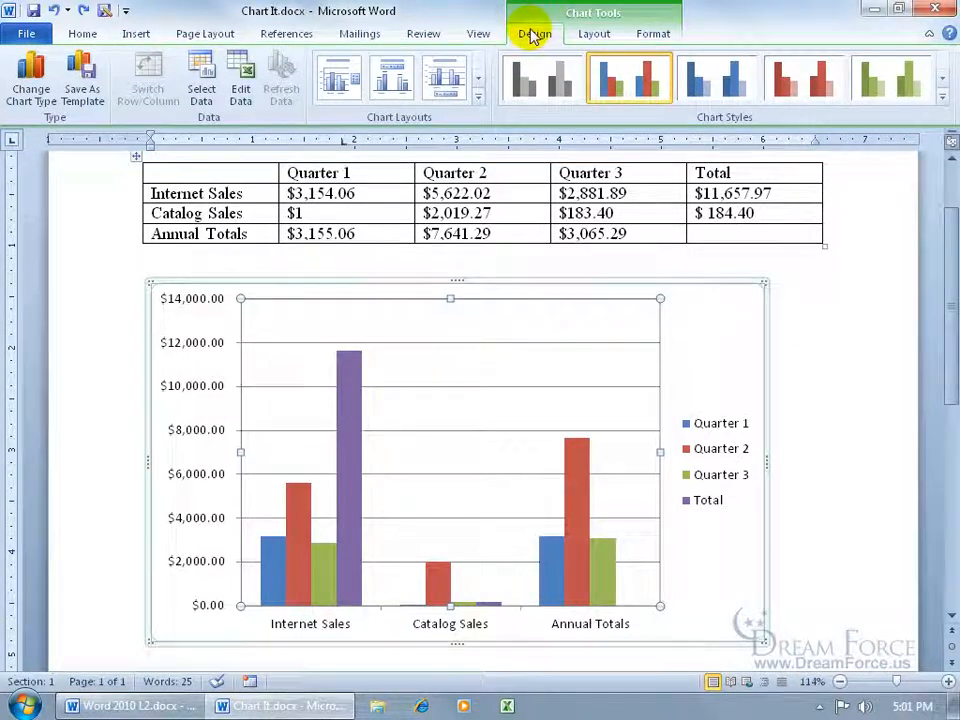
click(594, 33)
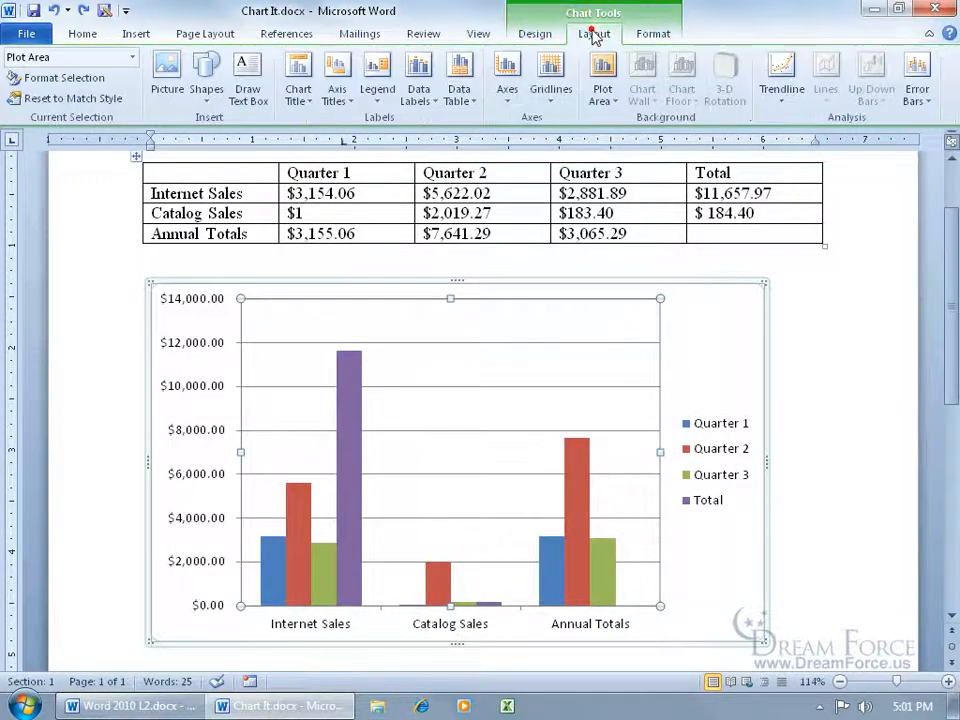
click(645, 32)
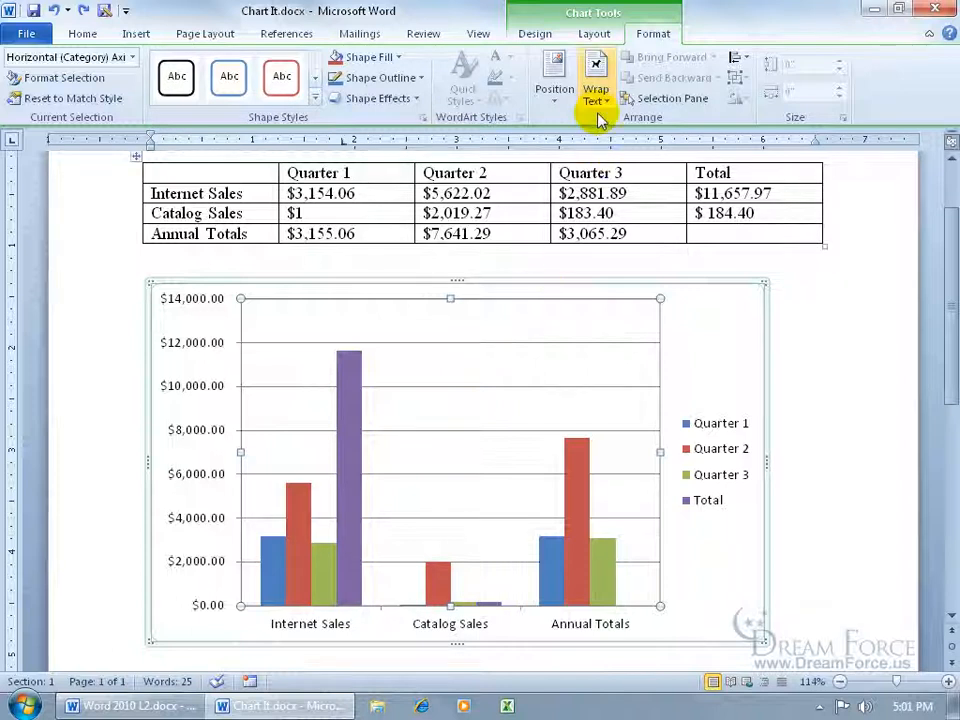
- Add a chart title above the chart reading "Essential Oils"
click(594, 36)
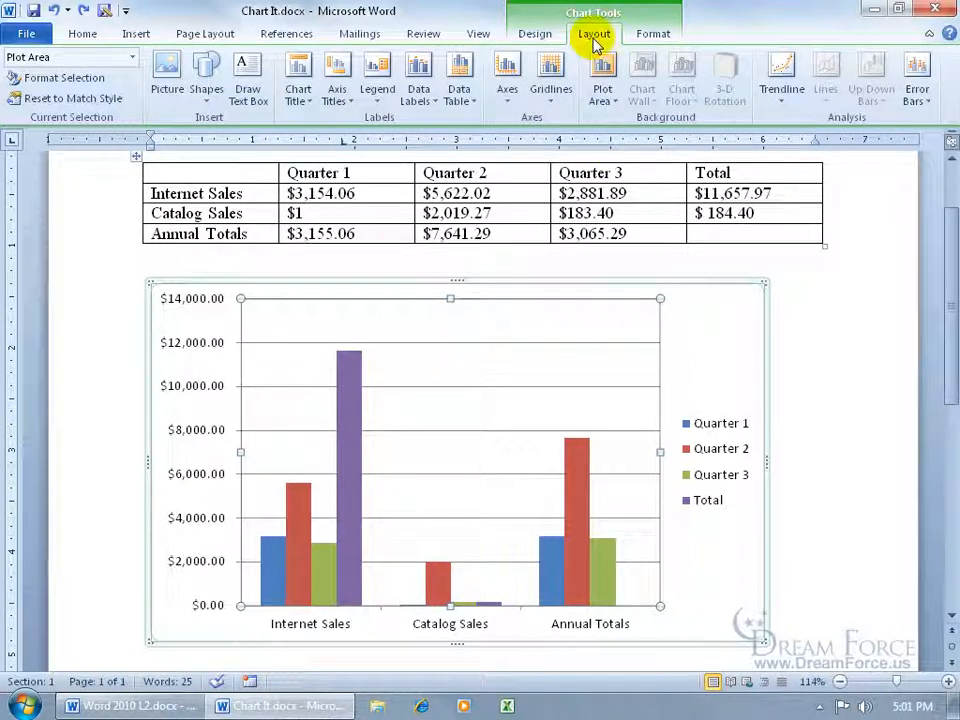
click(298, 90)
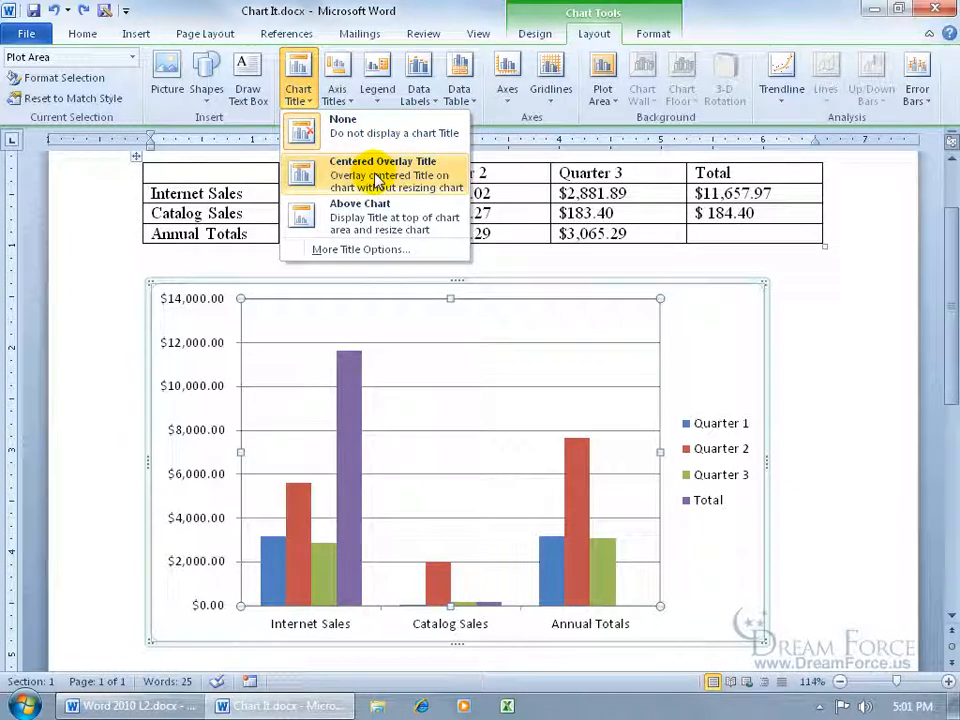
click(378, 232)
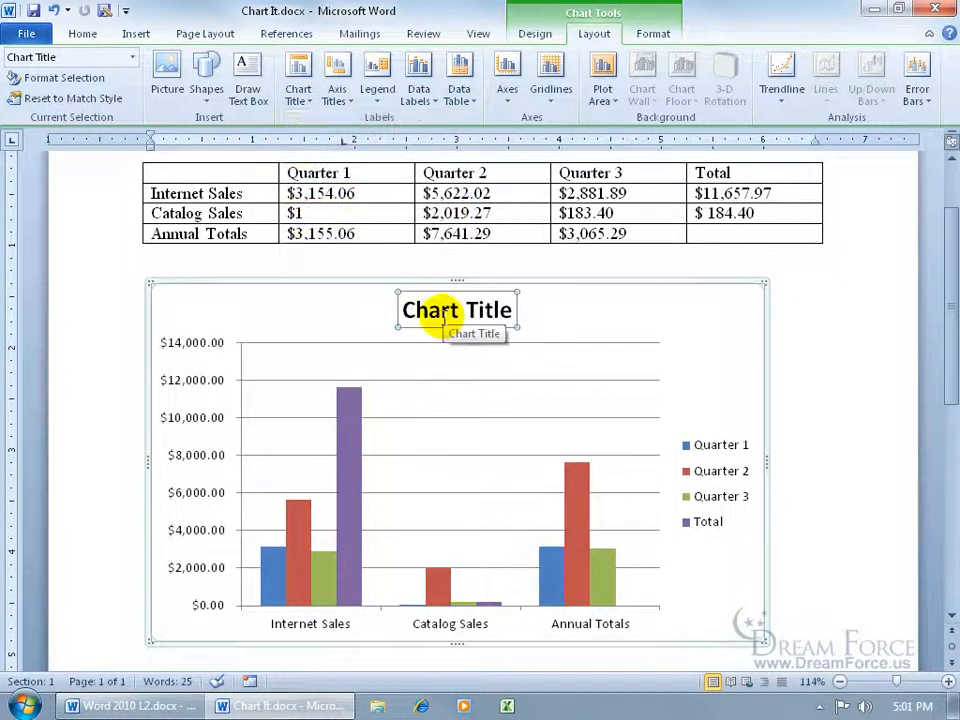
click(403, 310)
drag(401, 310, 505, 315)
text(Essential Oils)
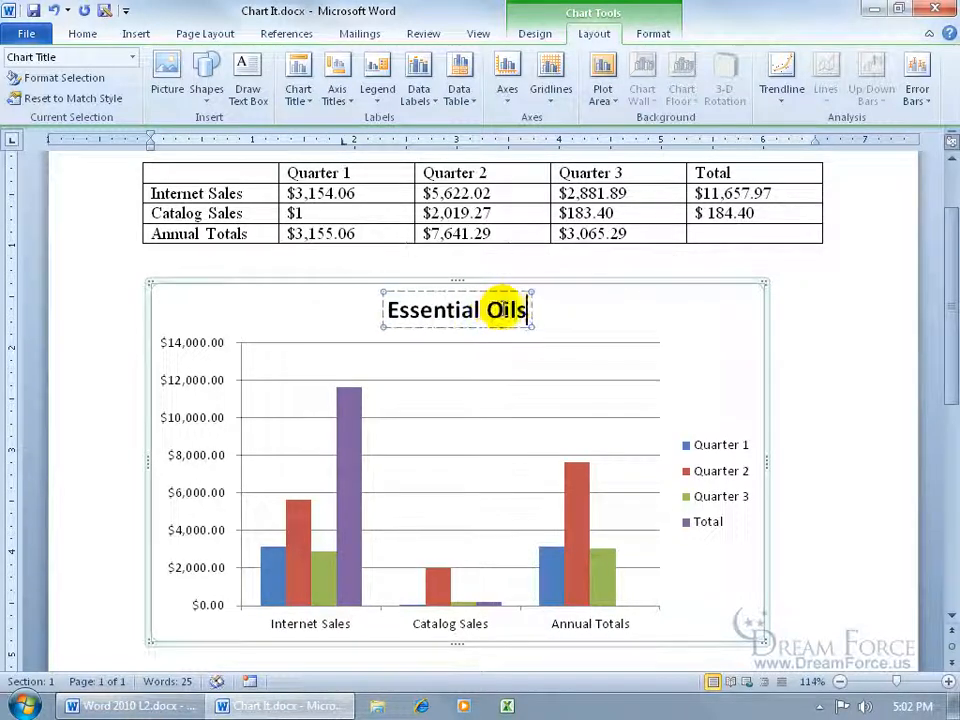
click(600, 322)
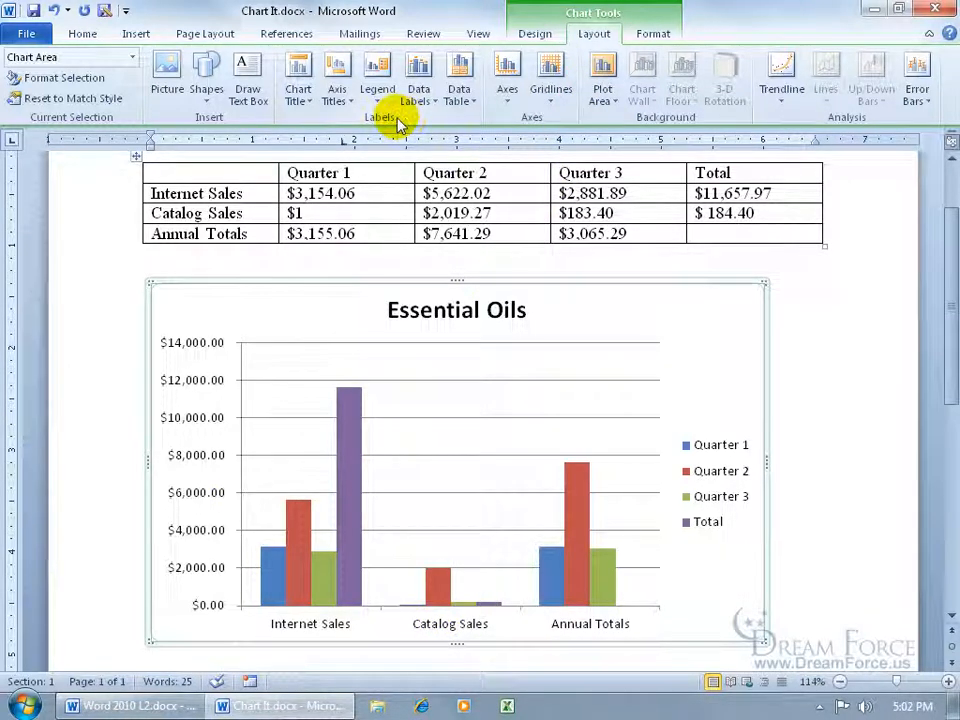
- Add a primary horizontal axis title below the axis reading "Oil Blends"
click(340, 95)
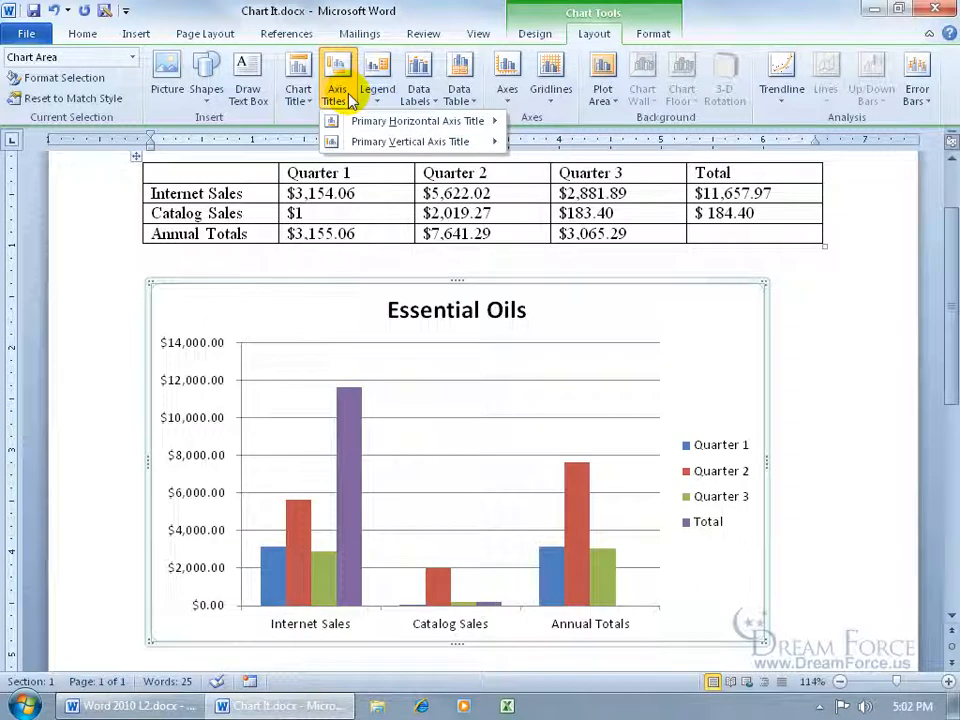
mouse_move(362, 122)
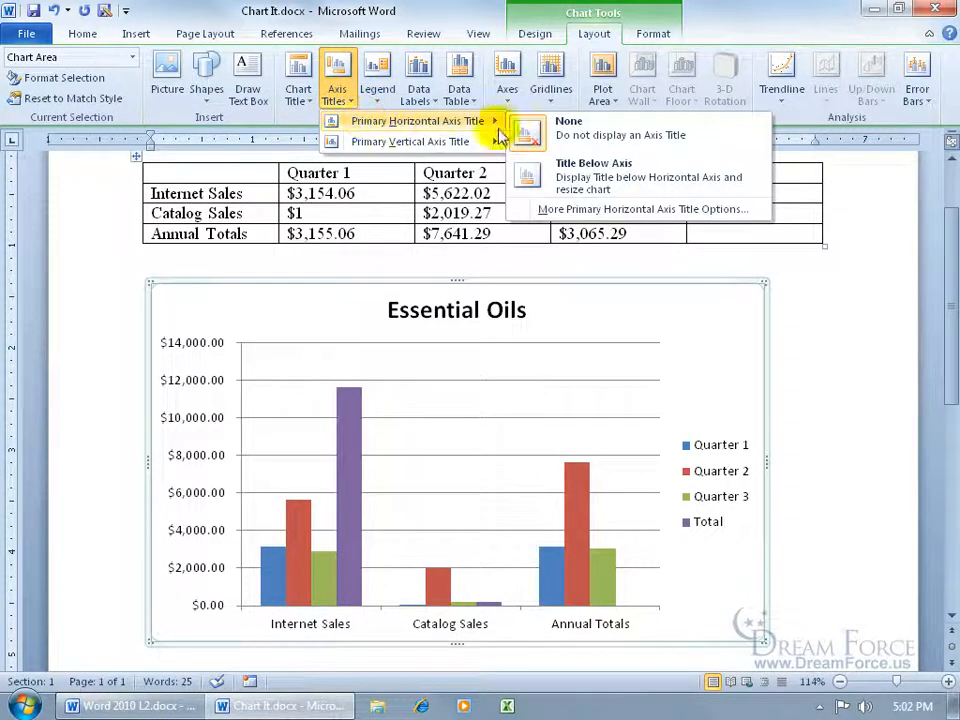
click(590, 178)
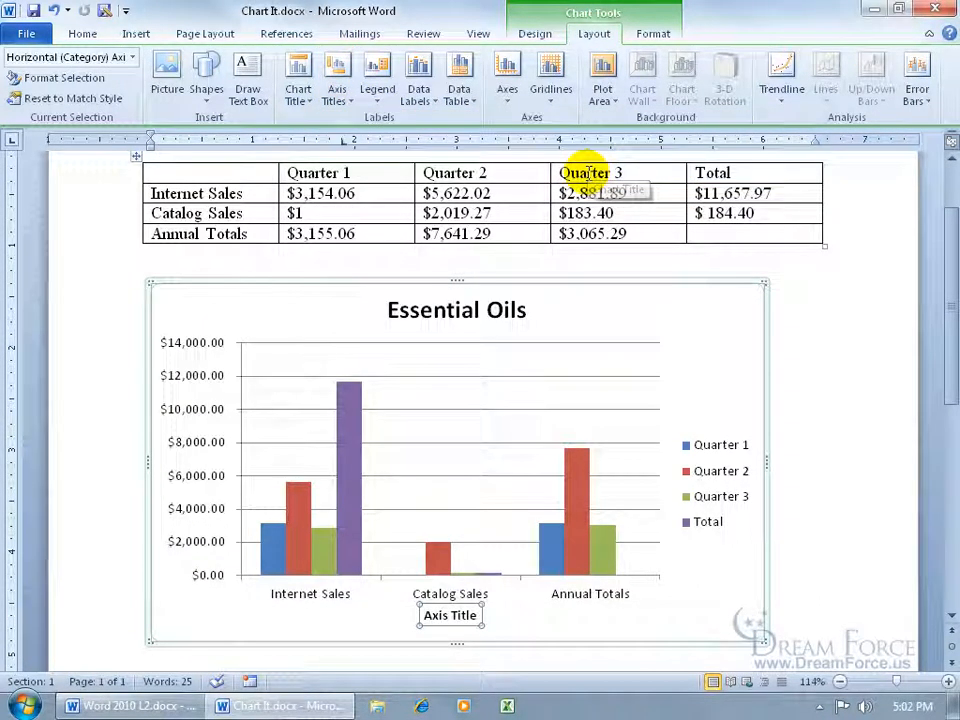
drag(422, 615, 458, 617)
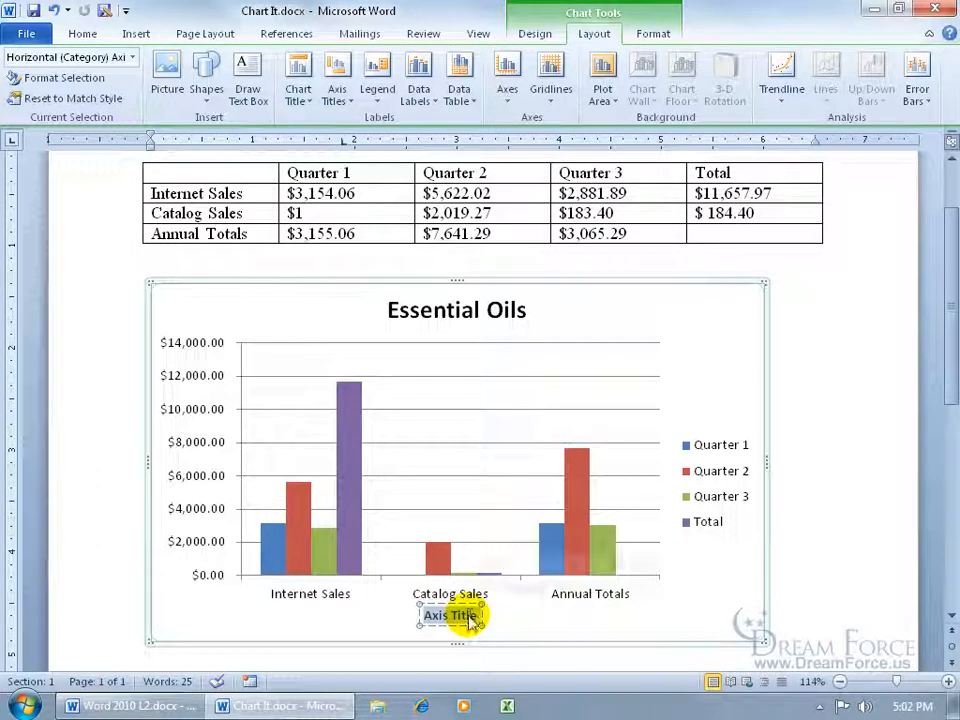
text(Oil B)
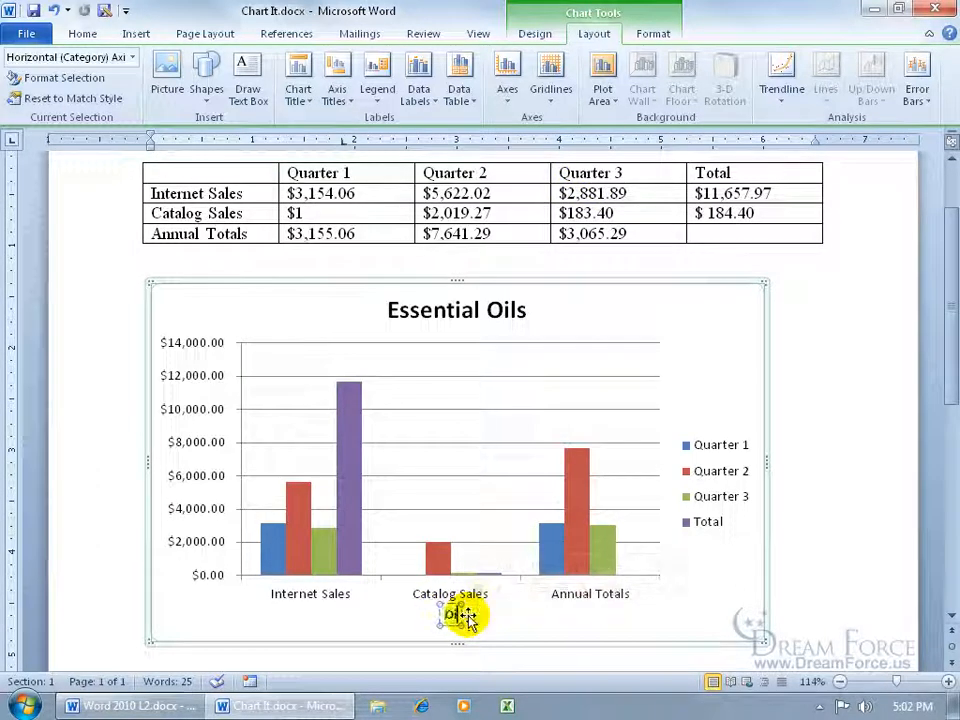
text(lends)
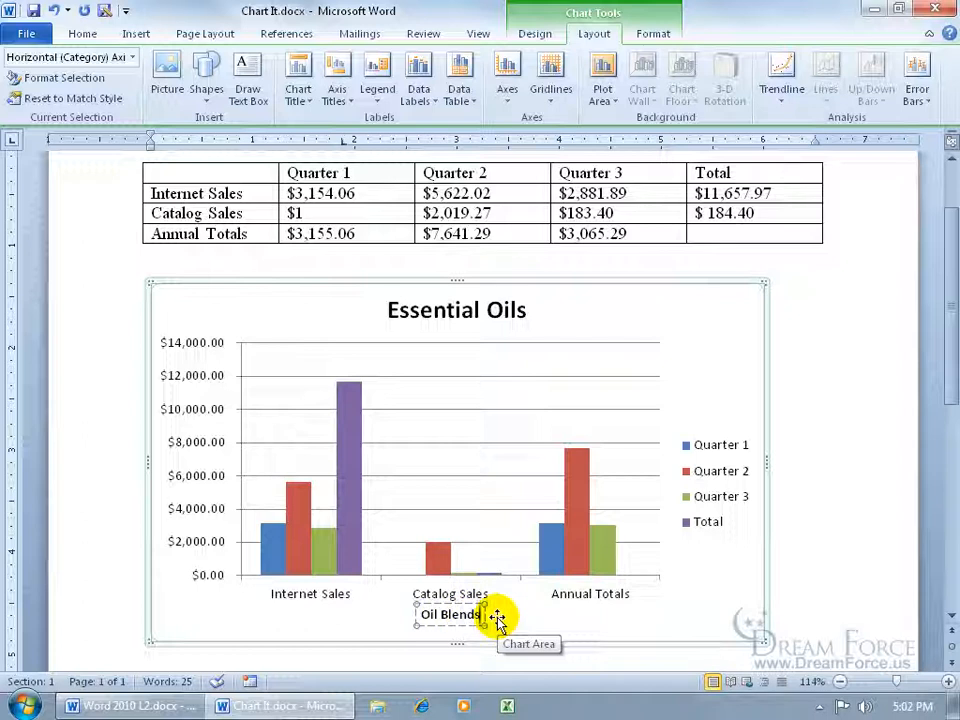
click(333, 618)
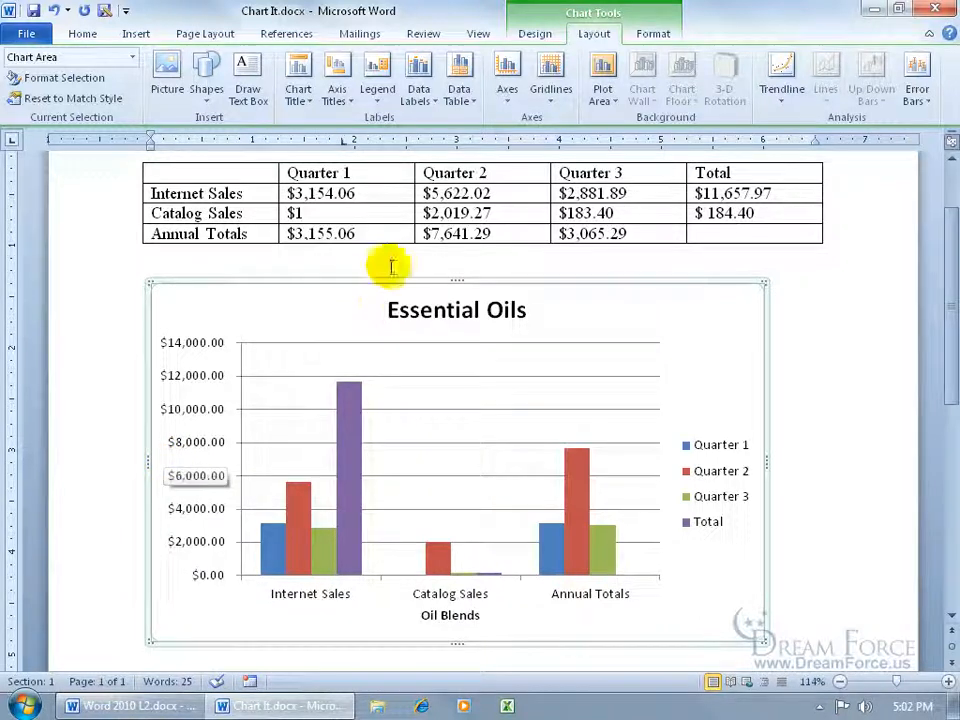
- Add a primary vertical axis title with vertical text reading "Dollars"
click(343, 104)
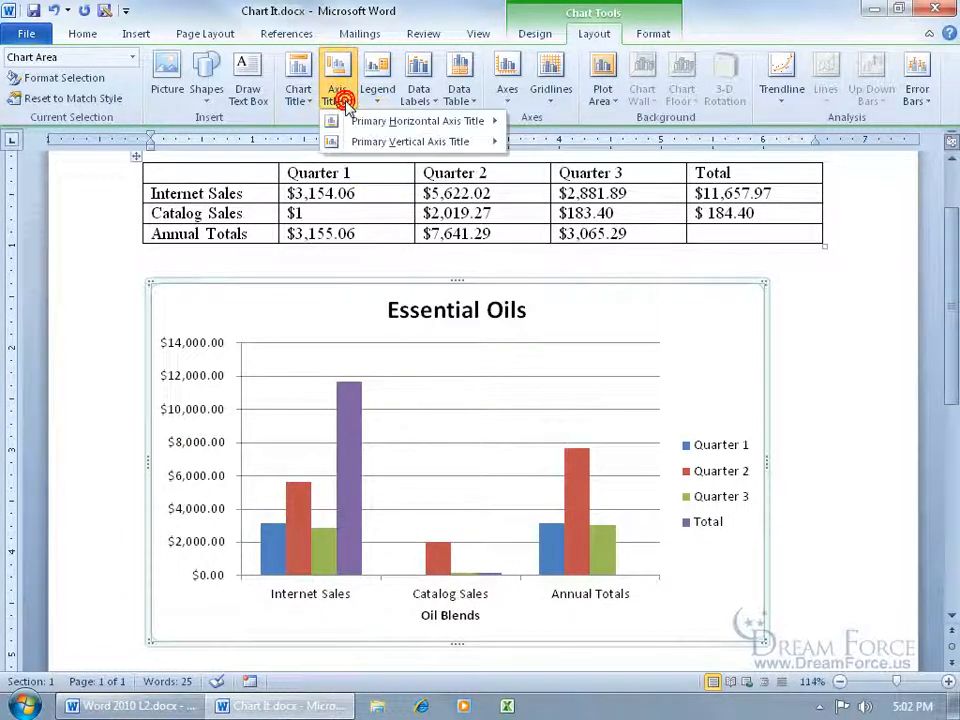
mouse_move(368, 146)
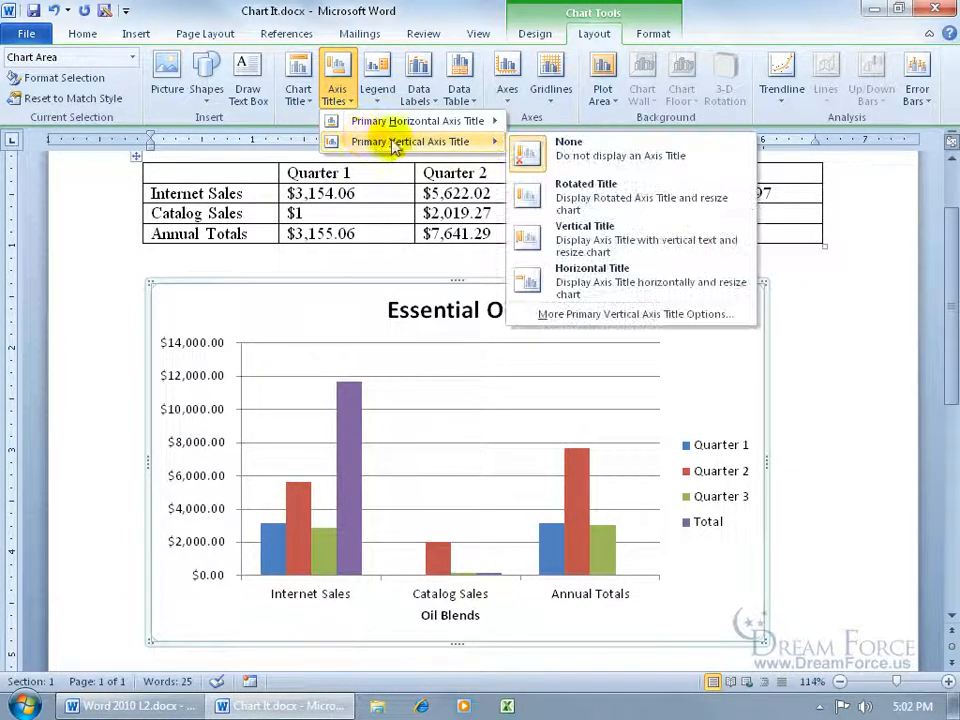
click(565, 240)
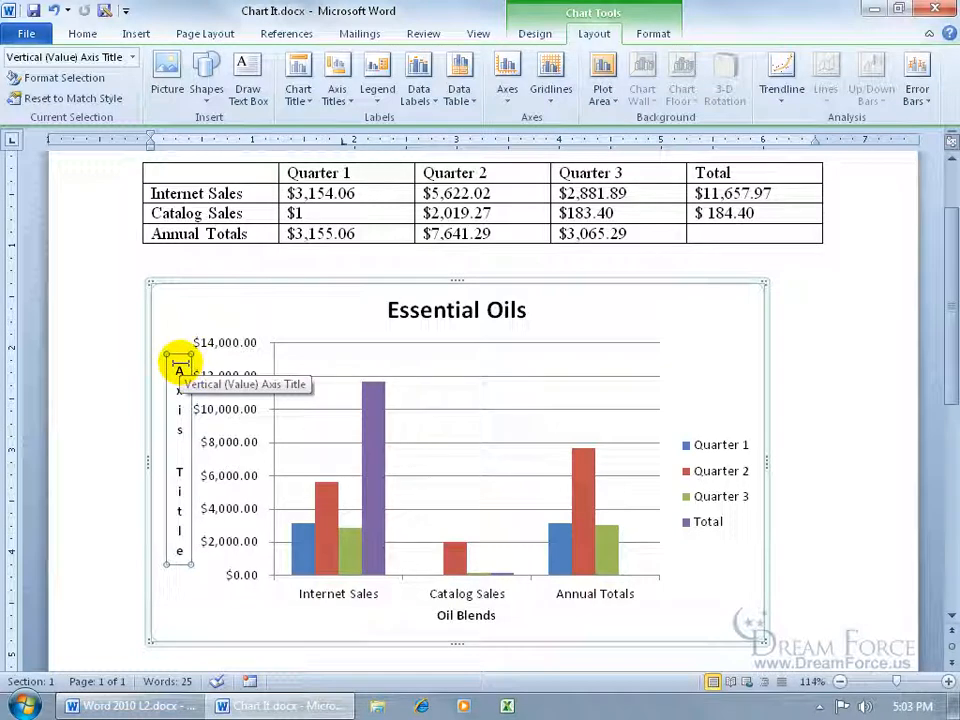
drag(178, 366, 177, 546)
text(Doll)
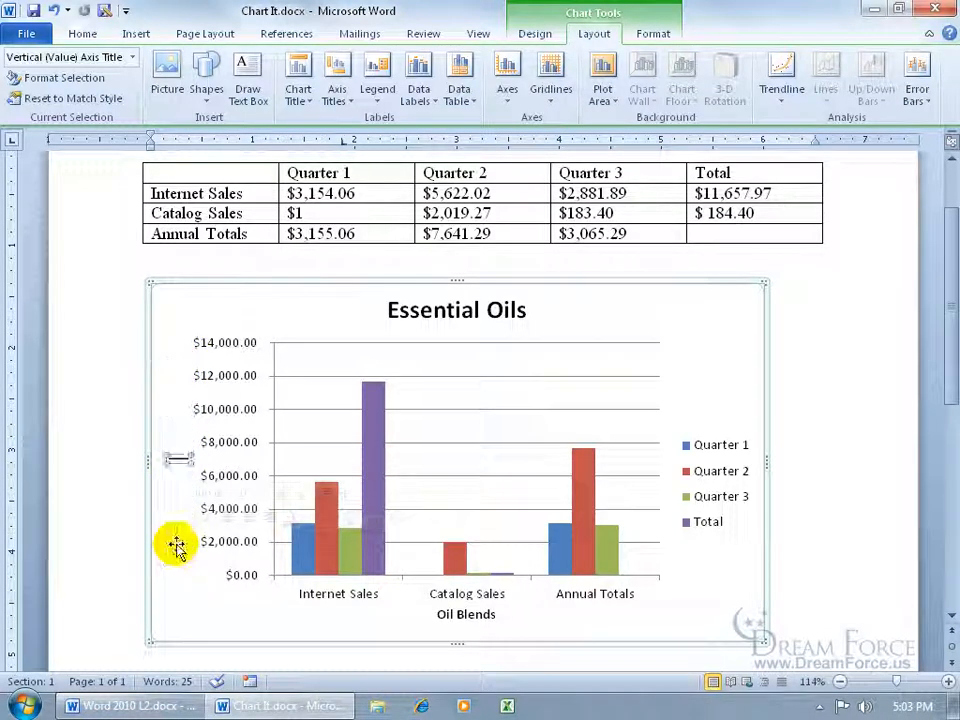
text(ars)
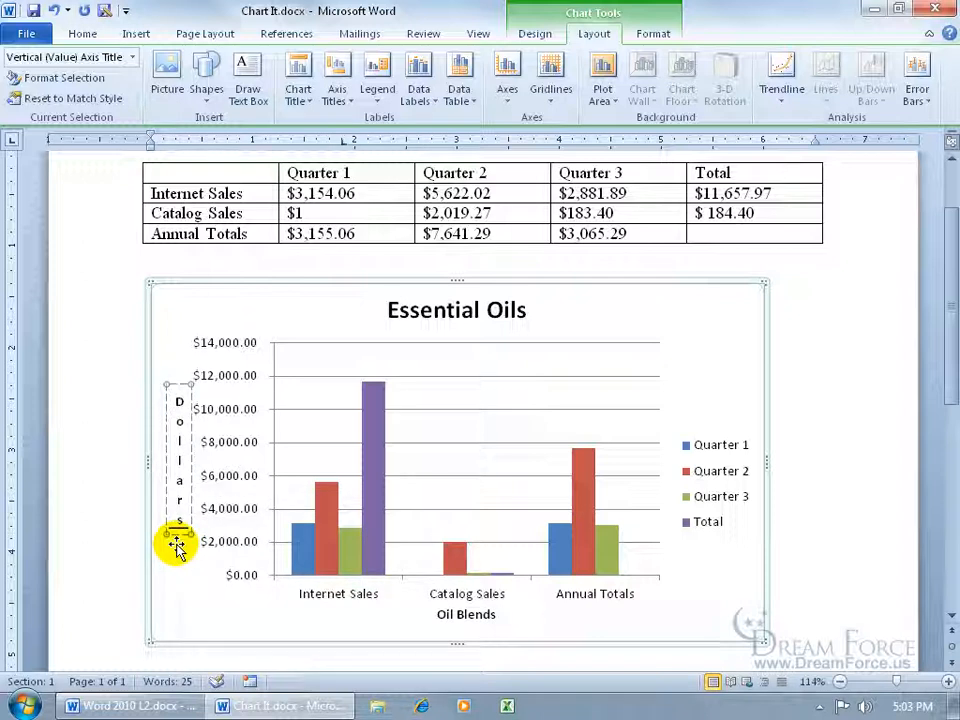
click(181, 574)
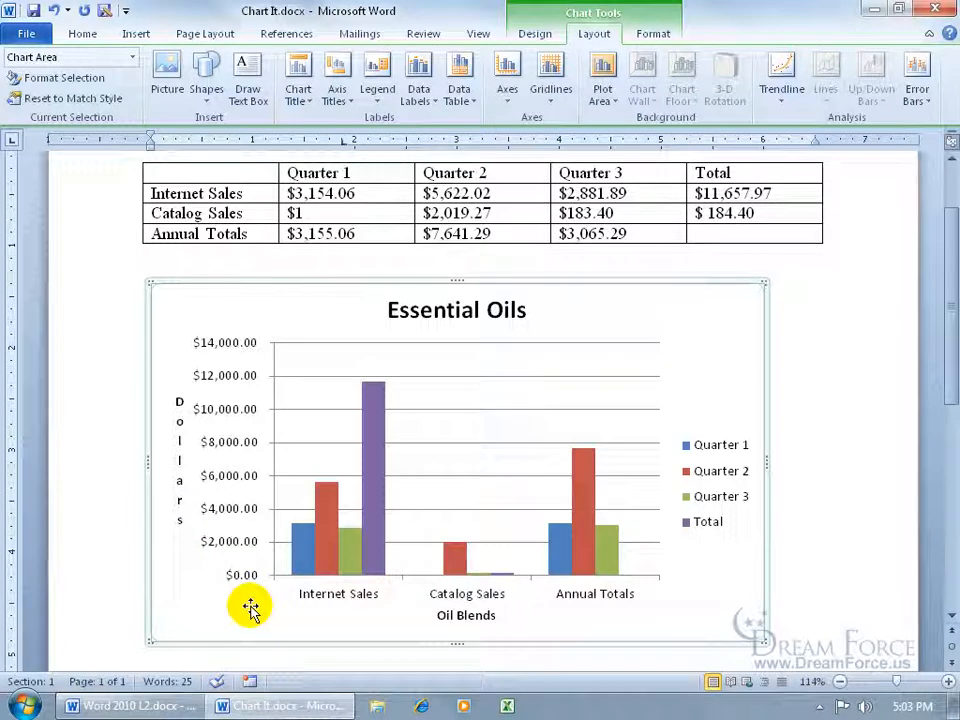
- Delete the vertical axis title and undo the deletion
click(182, 518)
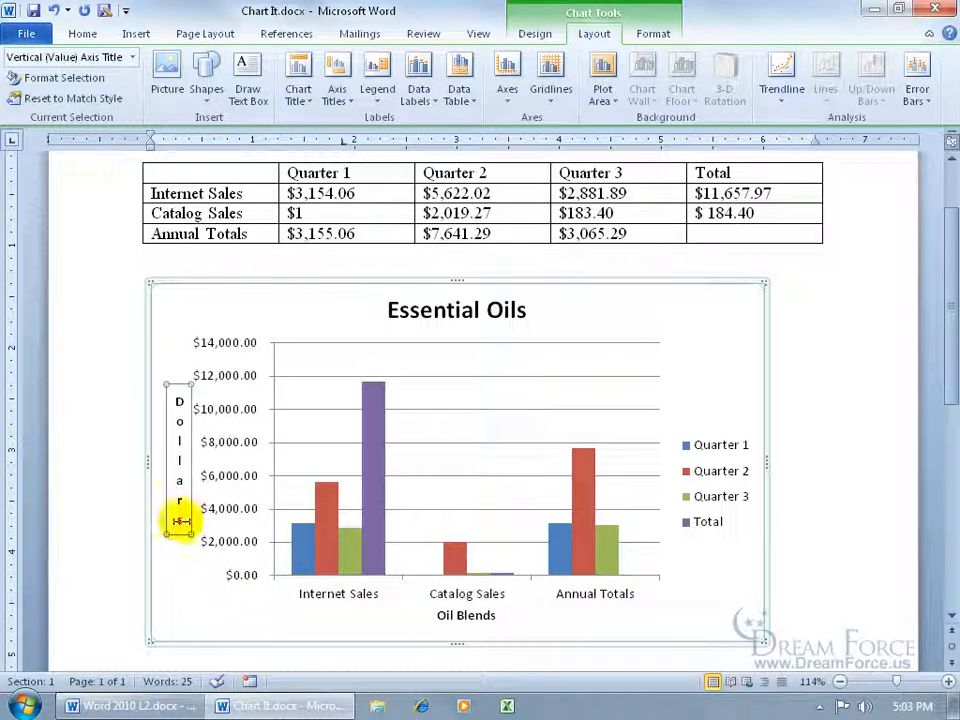
key(Delete)
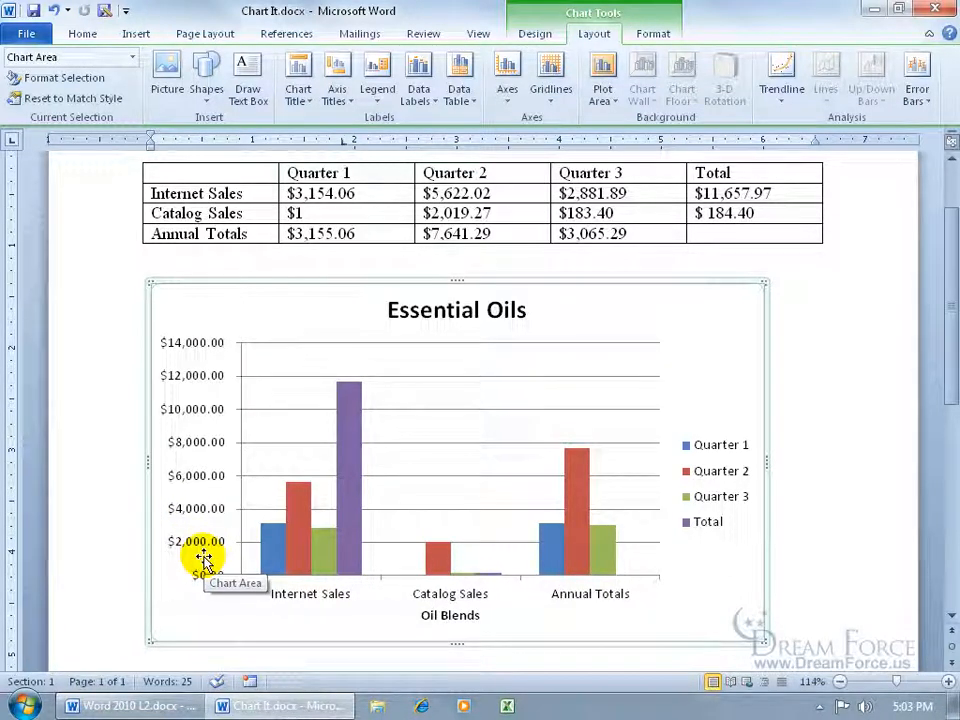
click(55, 12)
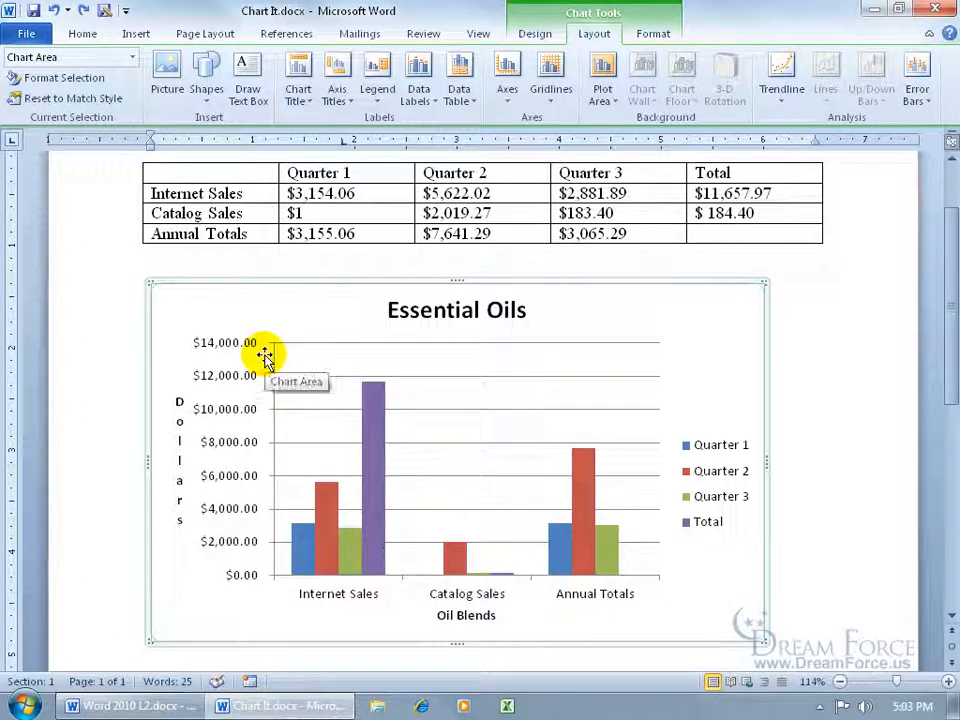
- Apply the Blue, 8 pt glow, Accent color 1 effect to the plot area and deselect the chart
click(451, 365)
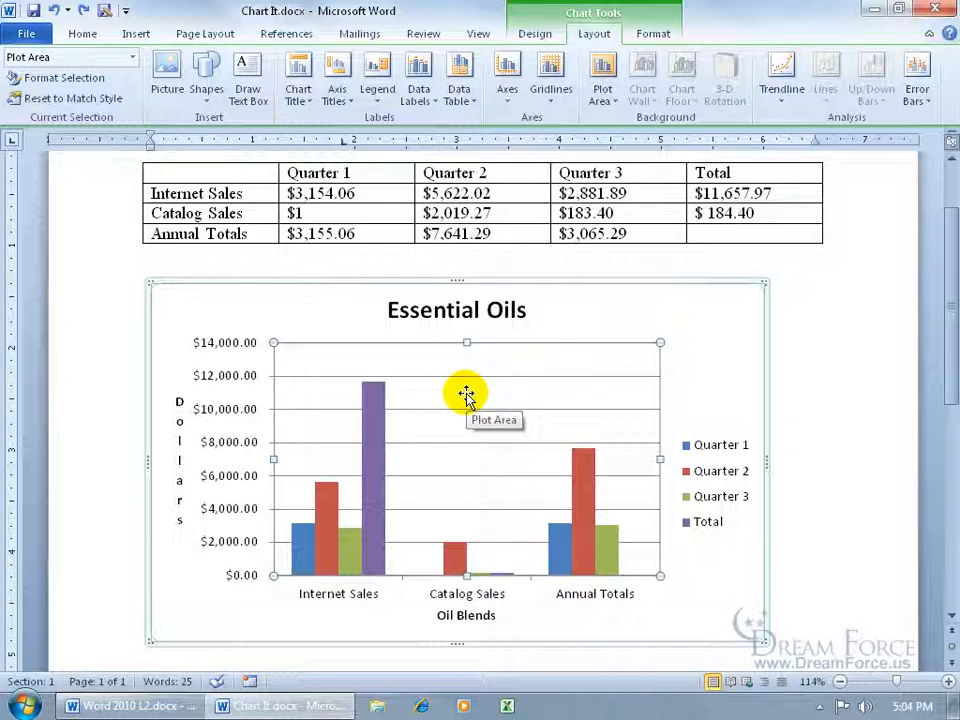
click(653, 34)
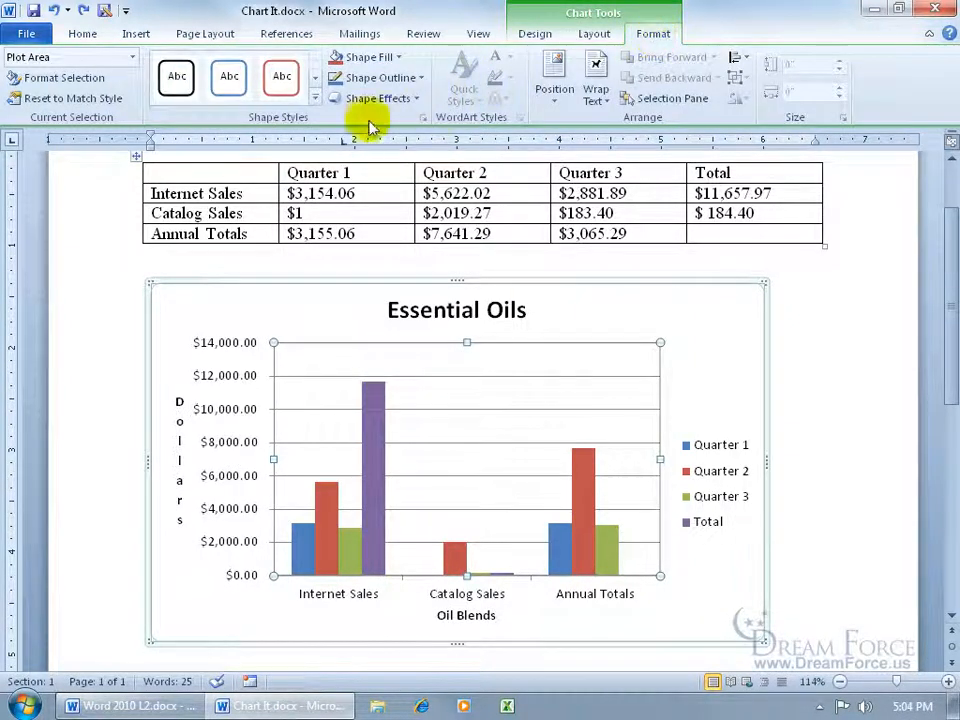
click(416, 99)
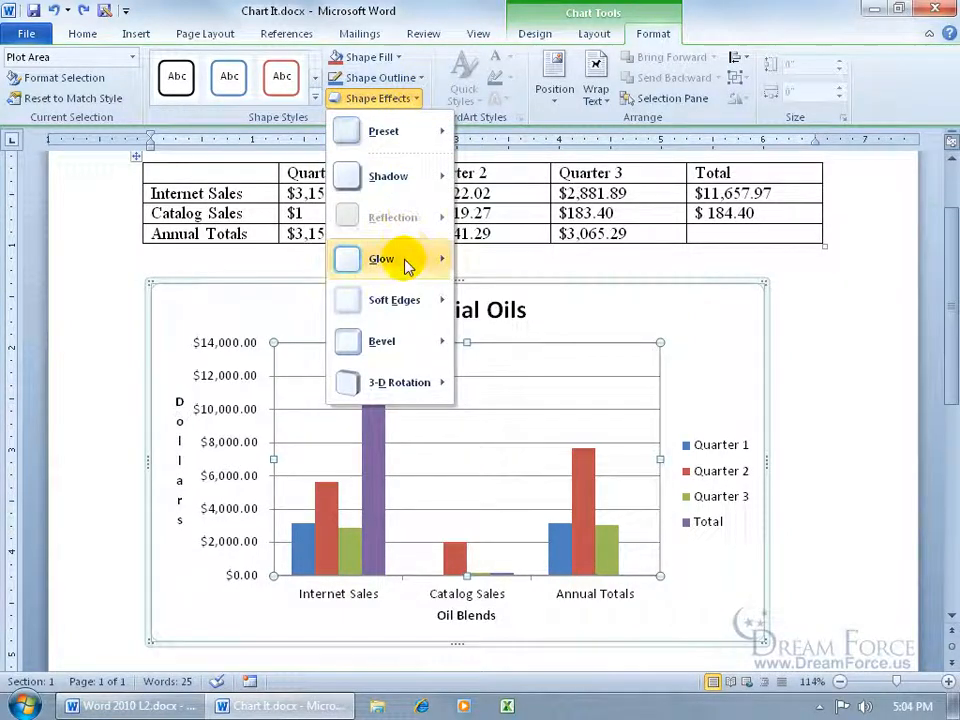
mouse_move(407, 262)
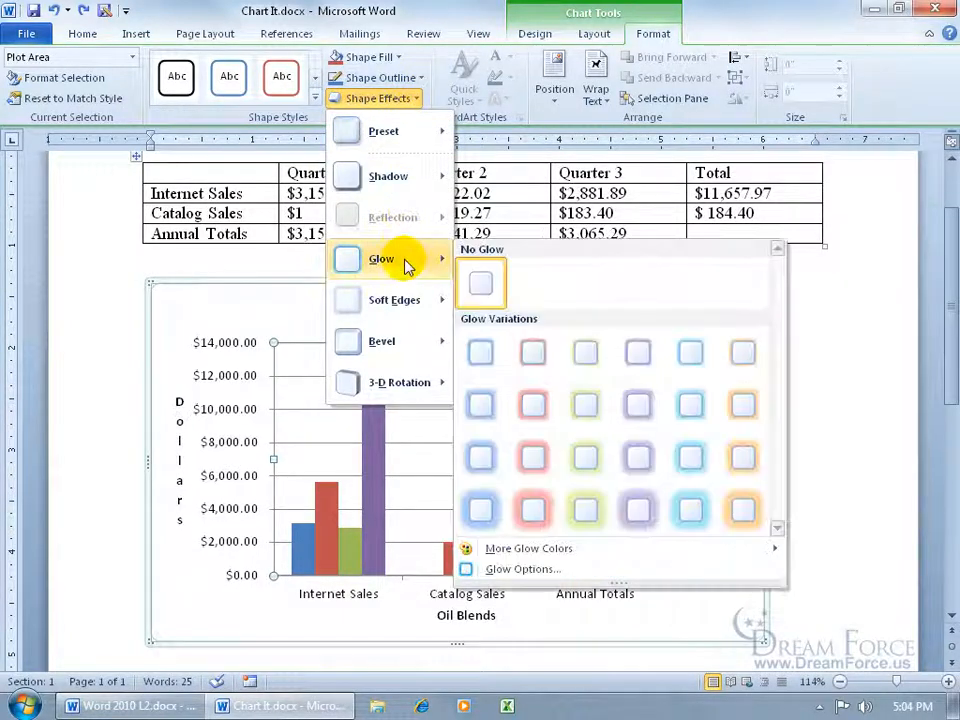
click(482, 407)
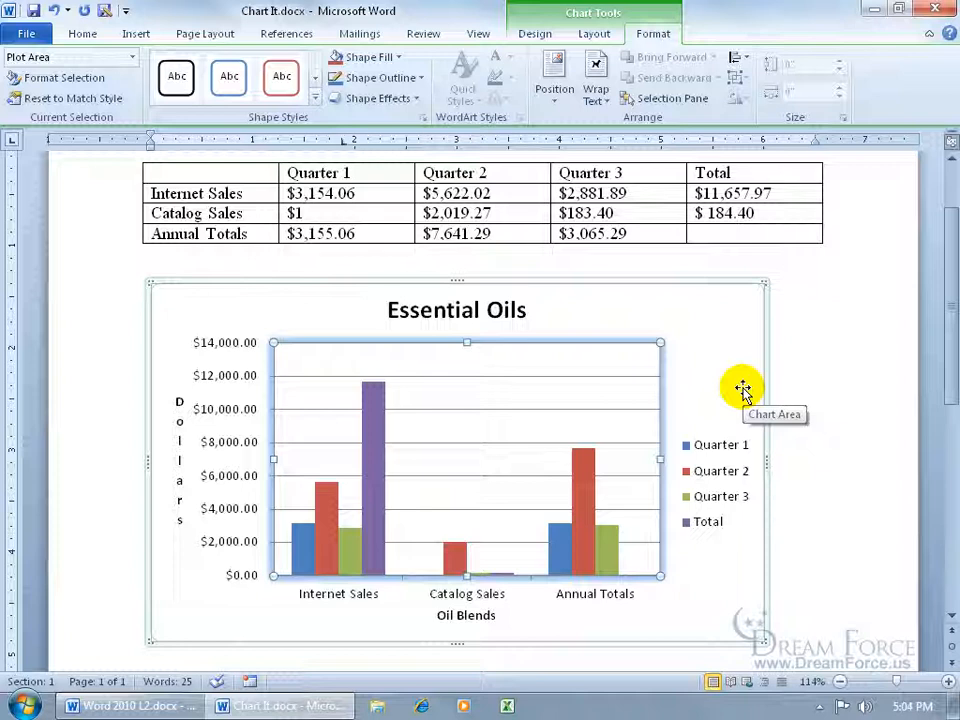
click(184, 267)
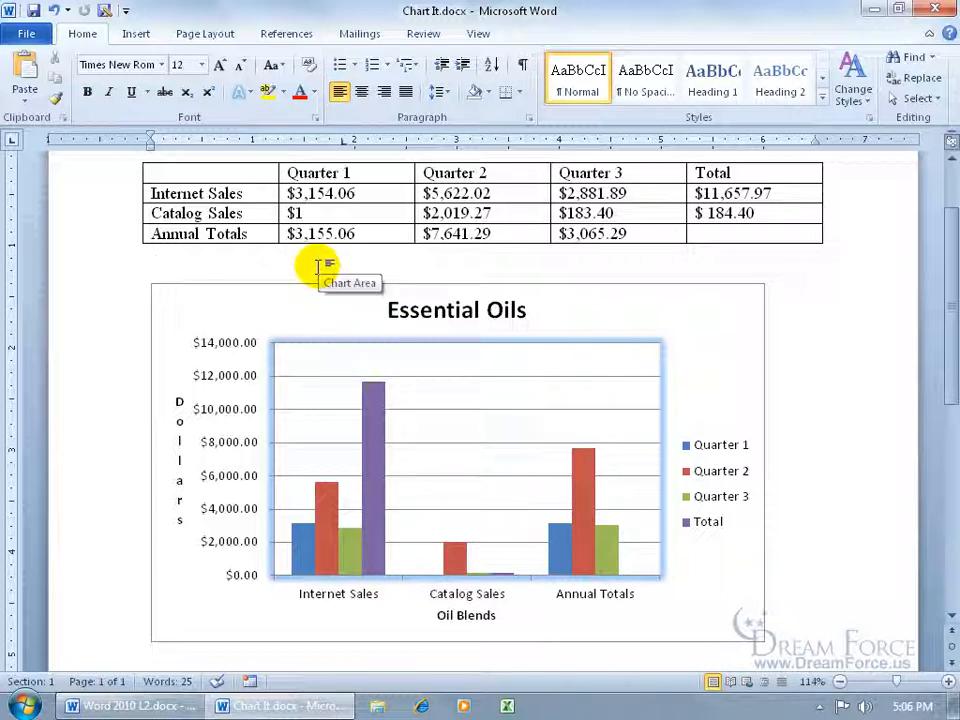
- Start a caption for the whole chart with the Figure label, reading "Figure 1: Quarter 3 Sales Data"
right_click(437, 397)
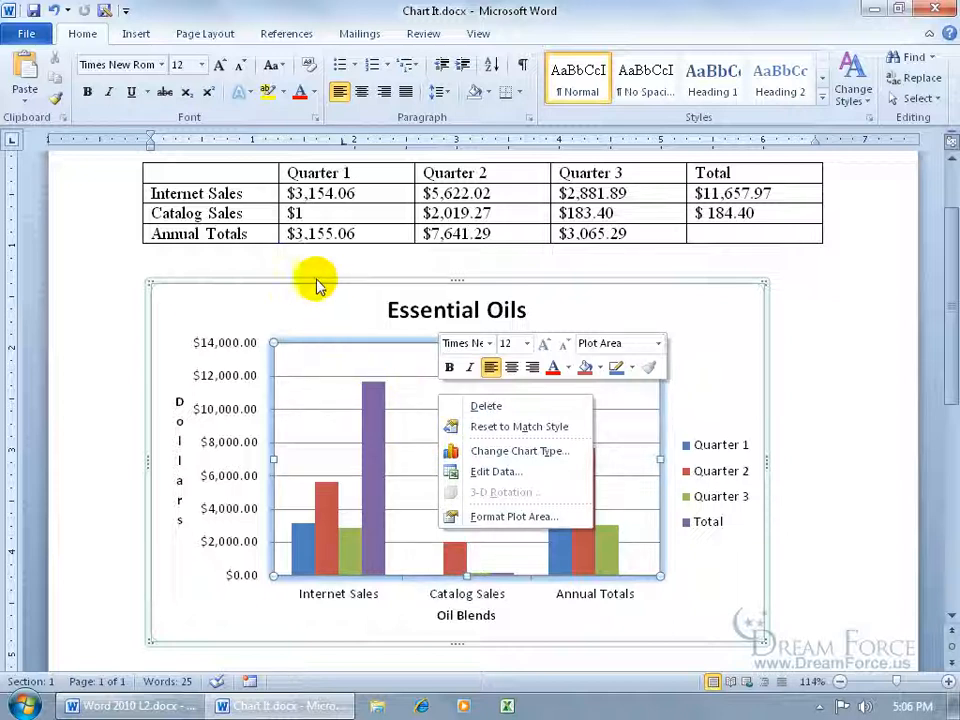
right_click(319, 309)
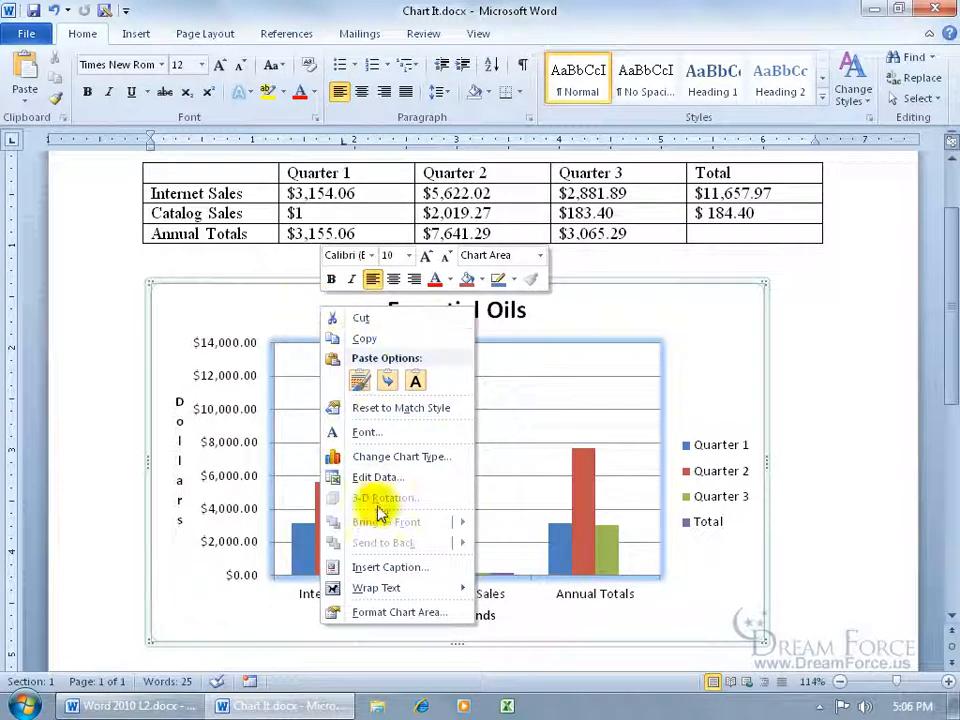
click(392, 567)
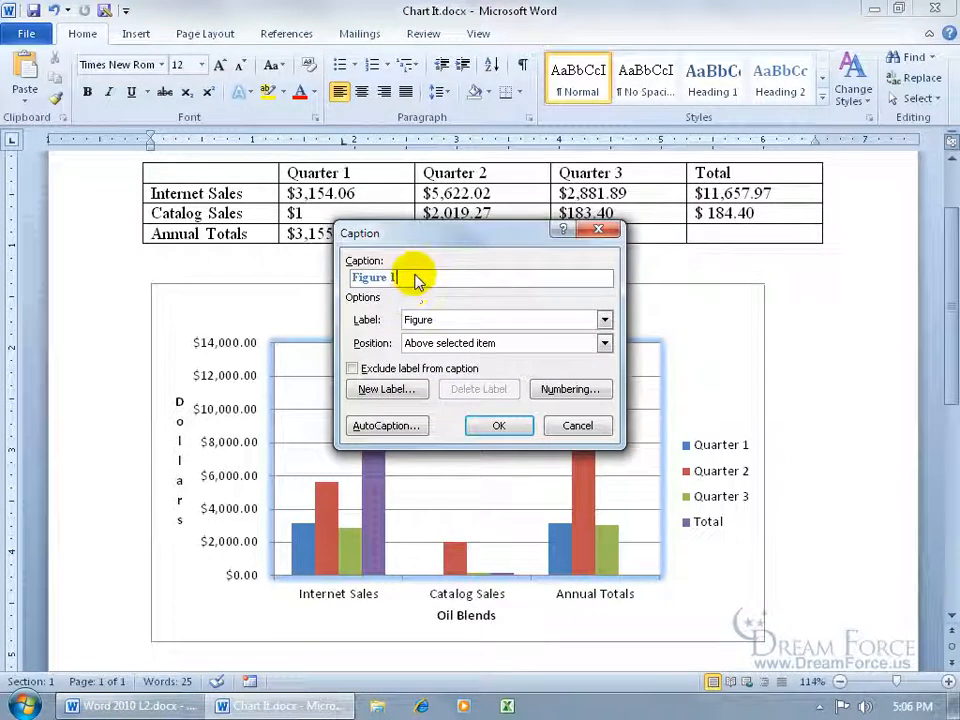
click(605, 320)
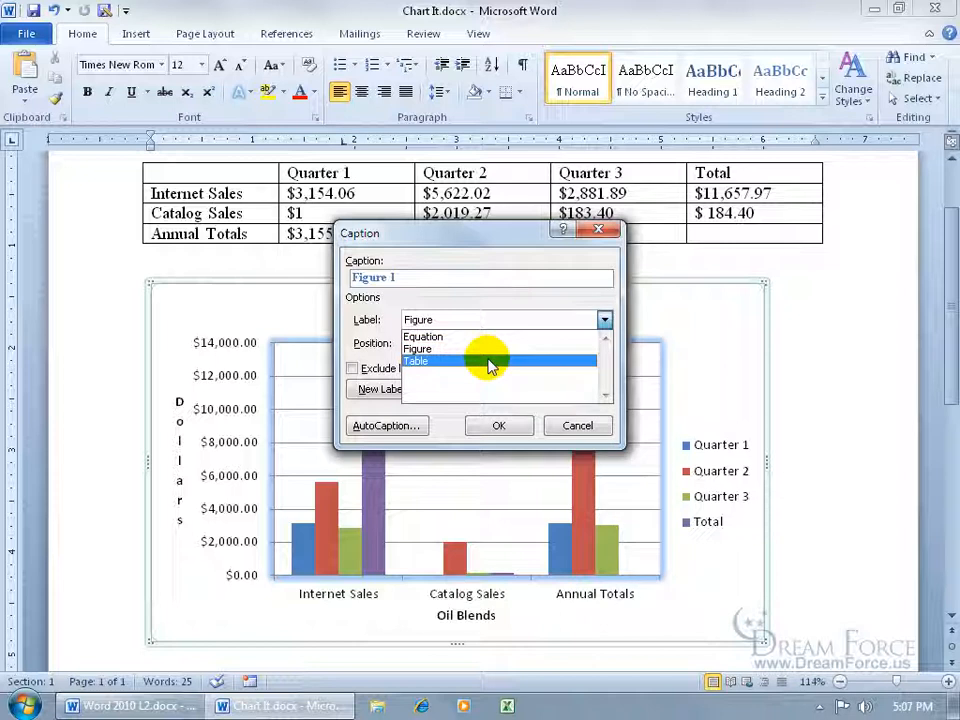
click(461, 300)
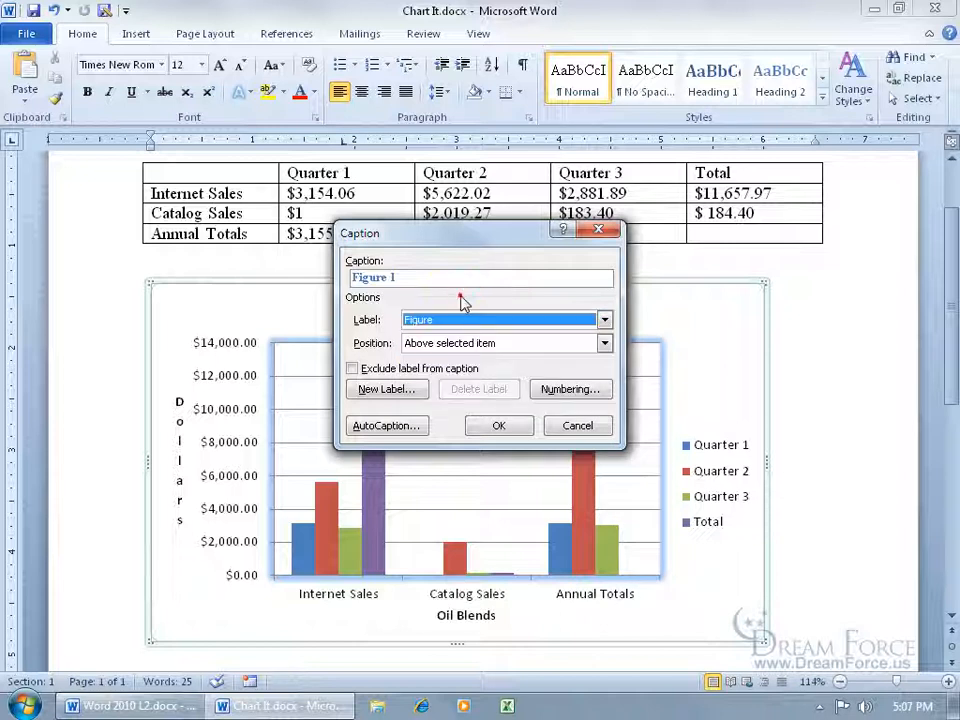
click(413, 277)
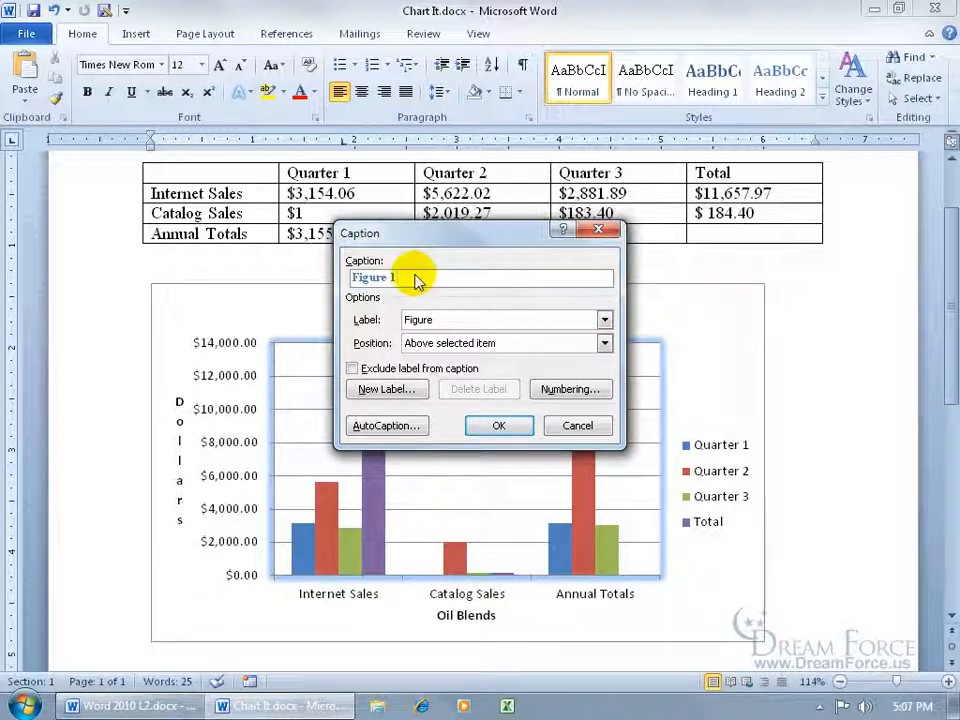
text(: )
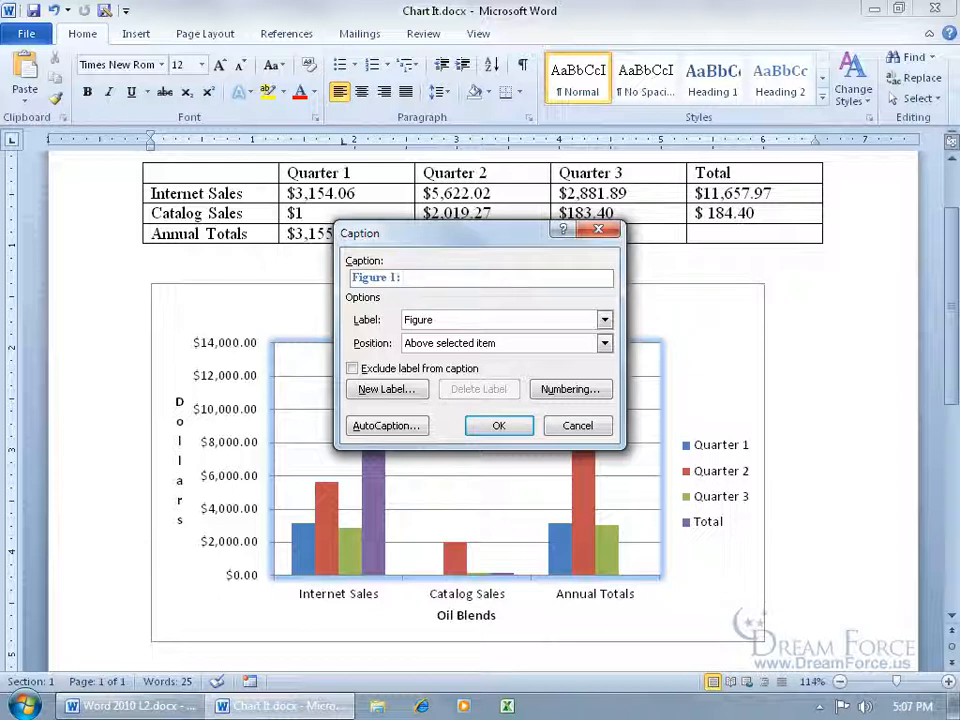
text(Quarter 3 Sales Data)
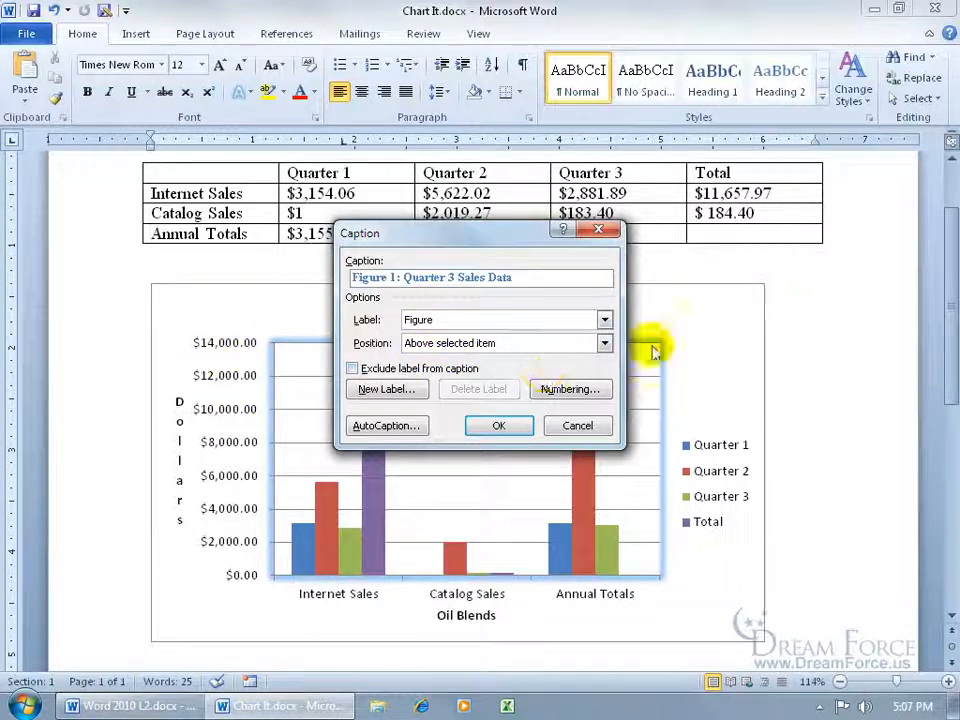
- Set the caption's position to below the selected item and insert it
click(604, 343)
click(558, 376)
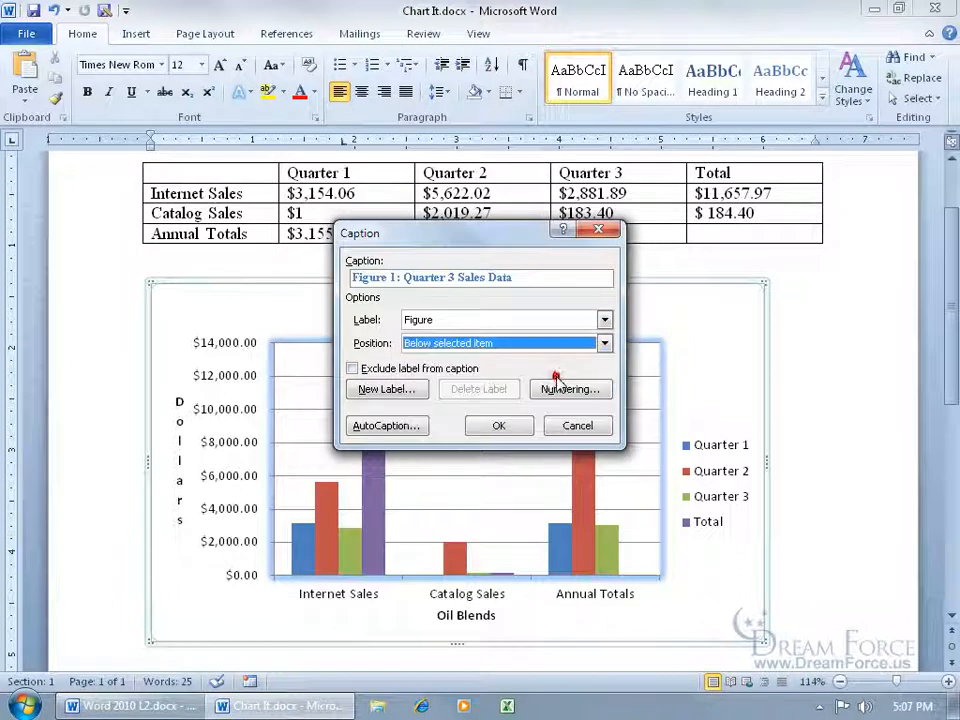
click(499, 425)
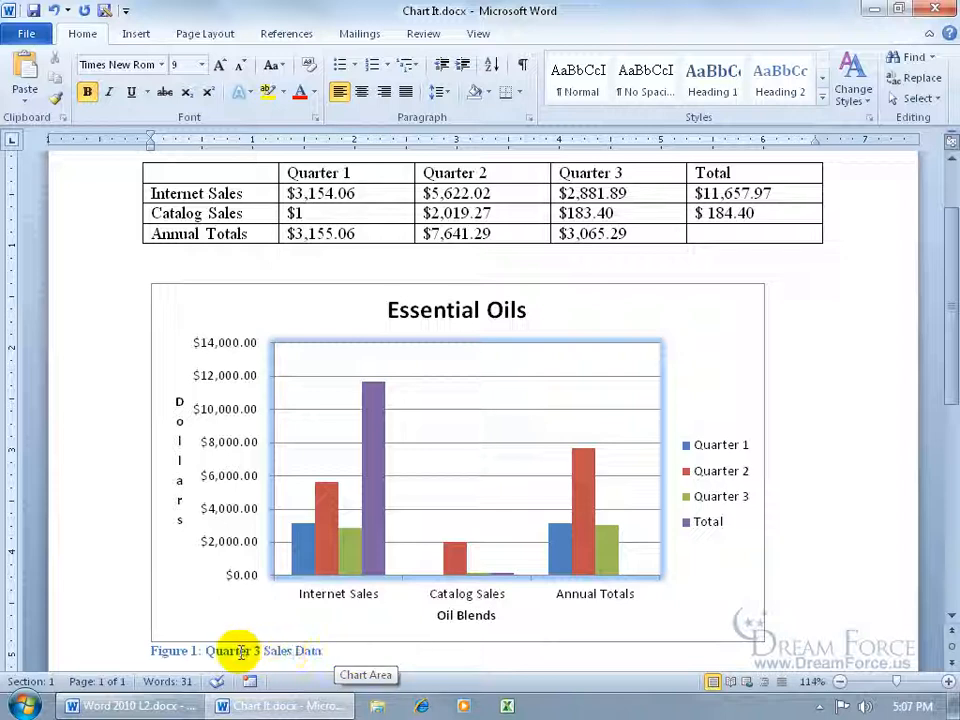
click(196, 650)
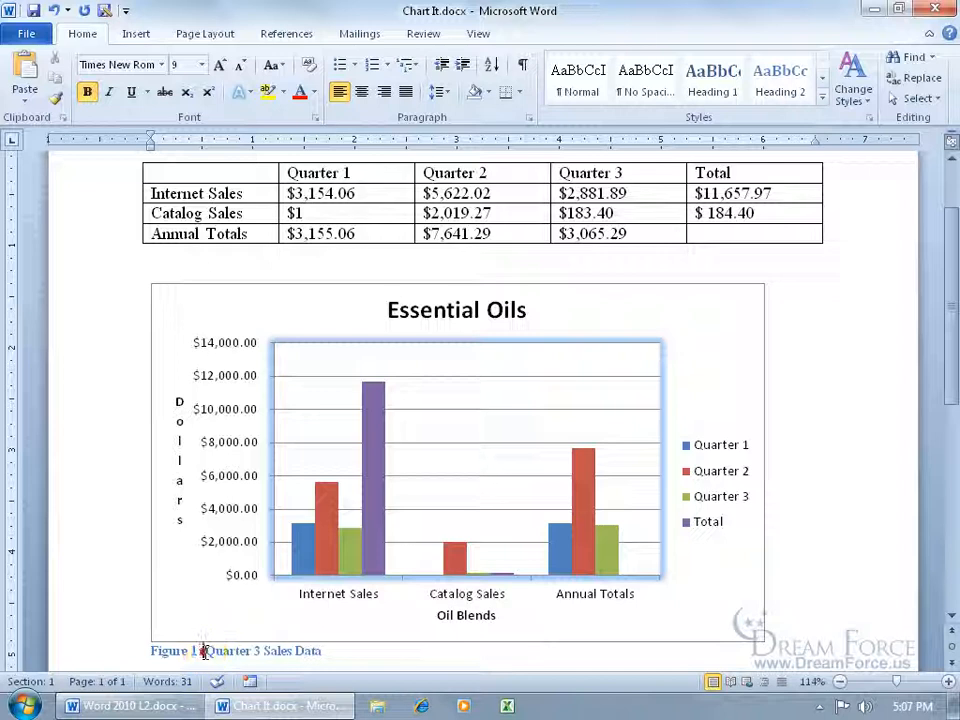
click(190, 650)
double_click(192, 653)
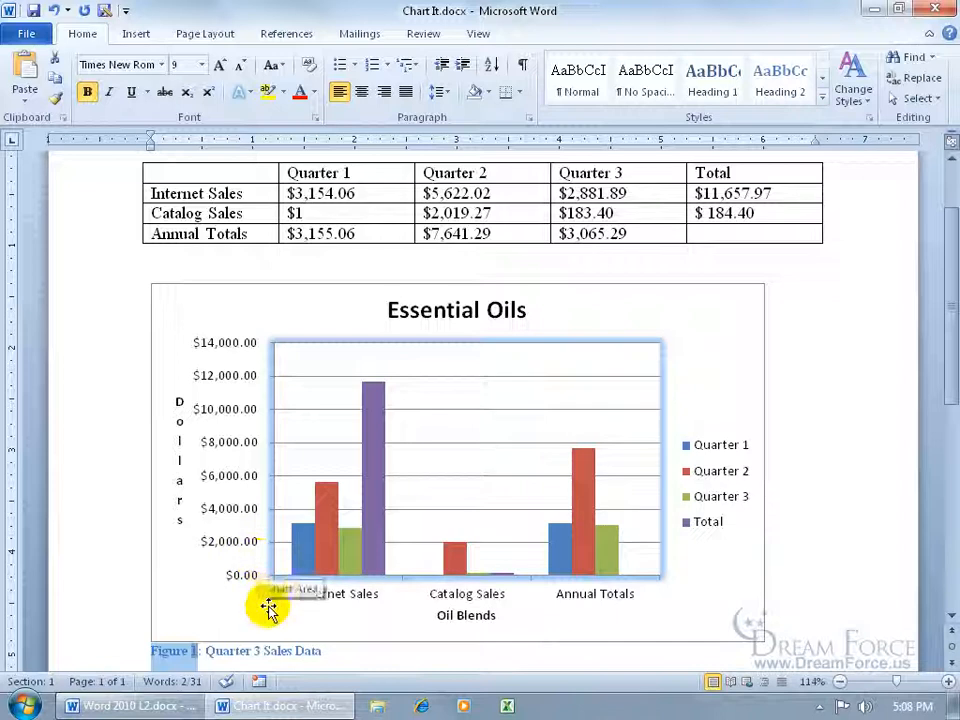
click(341, 652)
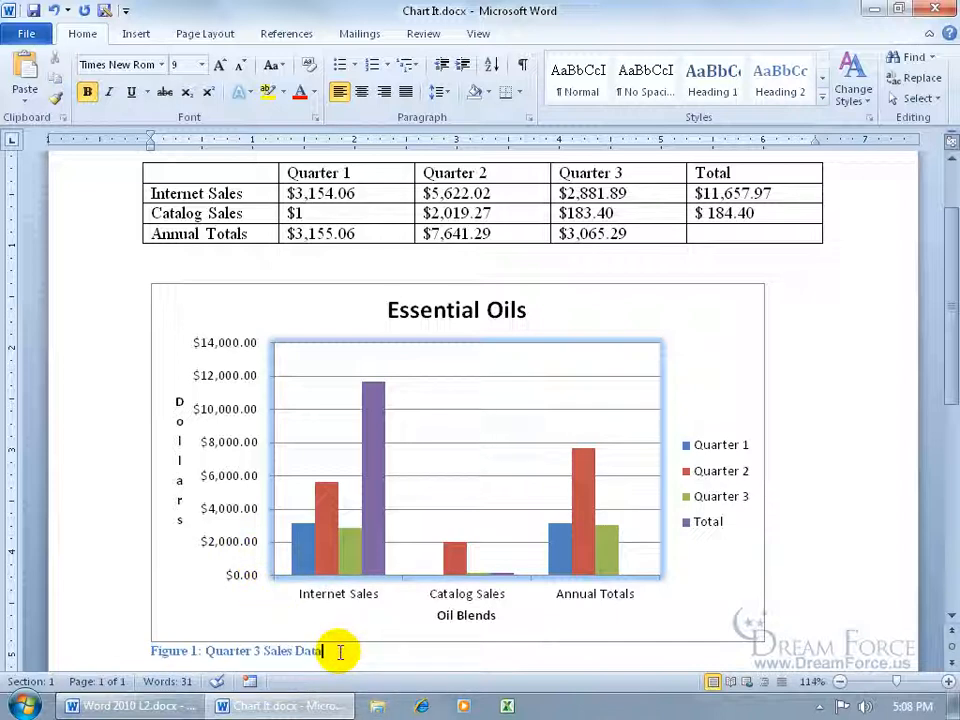